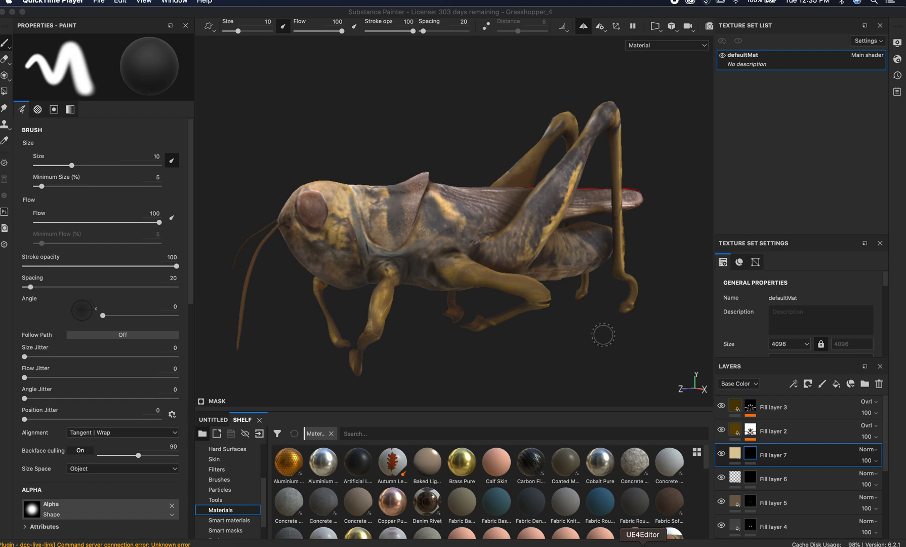
Switch to Unreal Editor and start a new Games project based on the Blank template
{"action": "left_click", "coordinate": [643, 545]}
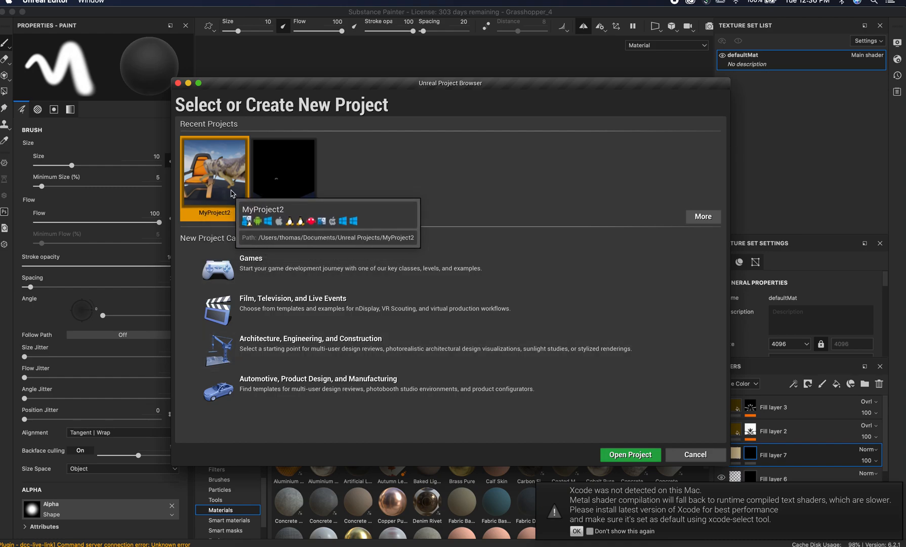
{"action": "left_click", "coordinate": [300, 266]}
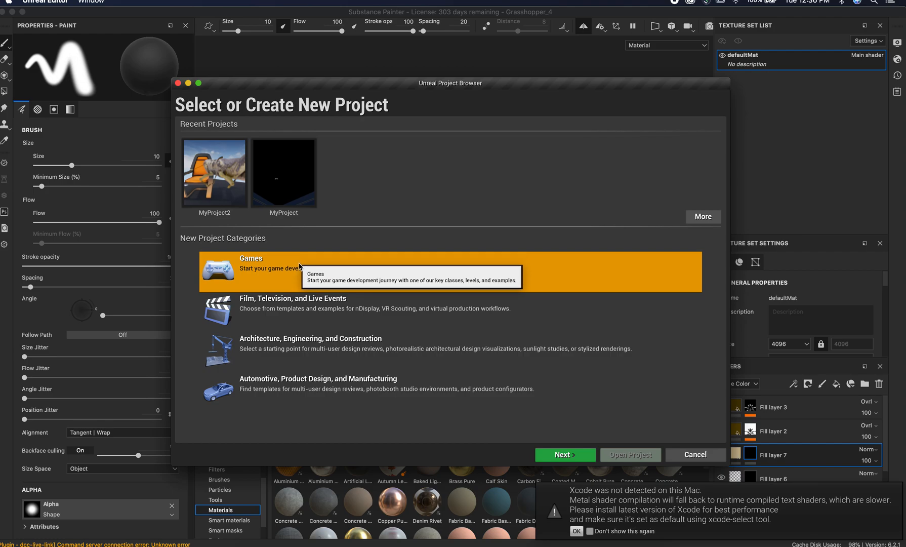
{"action": "left_click", "coordinate": [575, 453]}
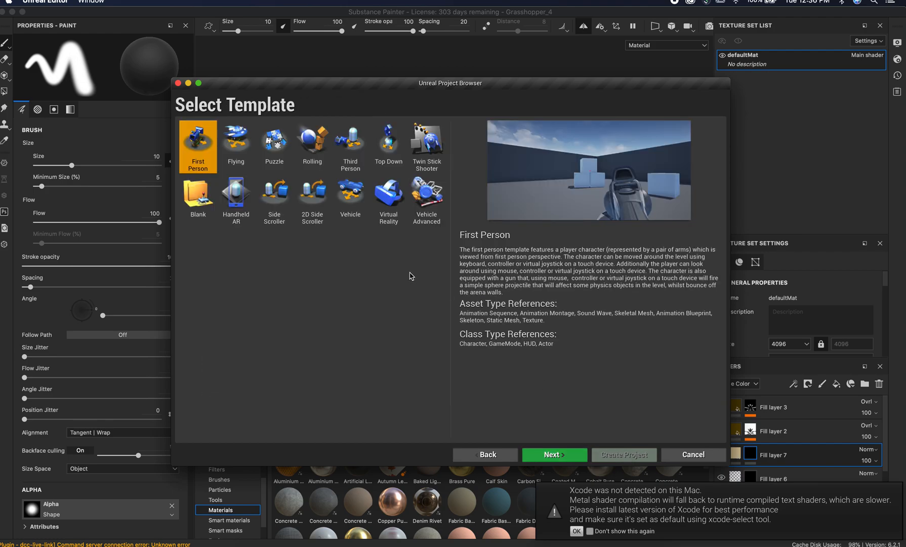
{"action": "left_click", "coordinate": [199, 205]}
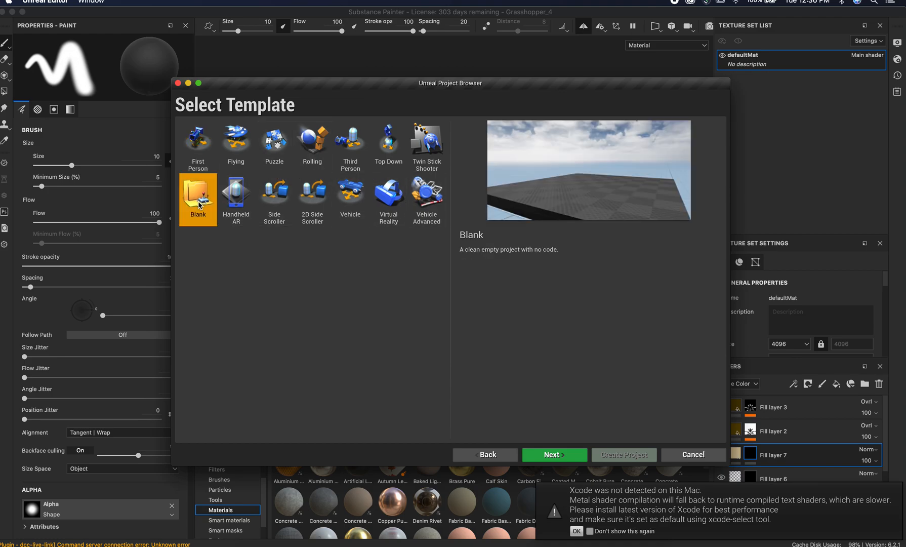
{"action": "left_click", "coordinate": [553, 454]}
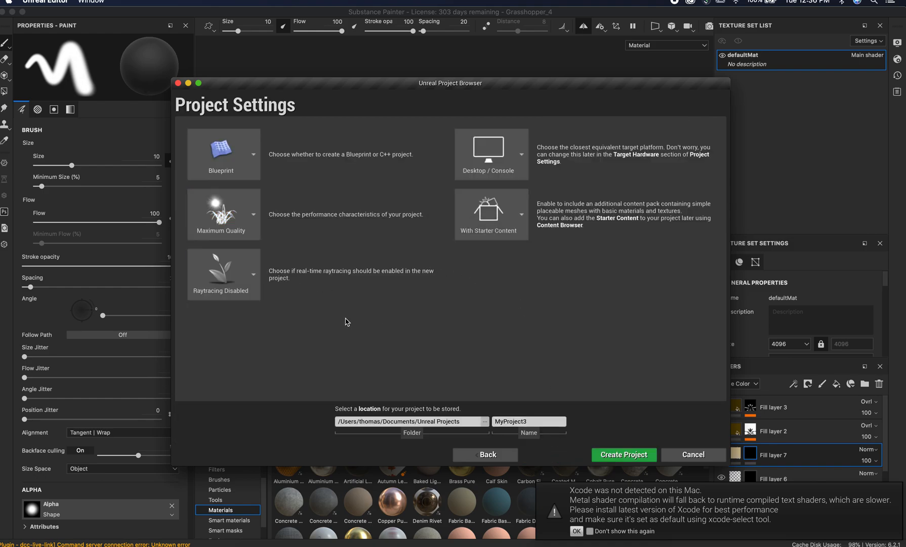
Enable raytracing in the project settings and create the project as MyProject3
{"action": "left_click", "coordinate": [252, 276]}
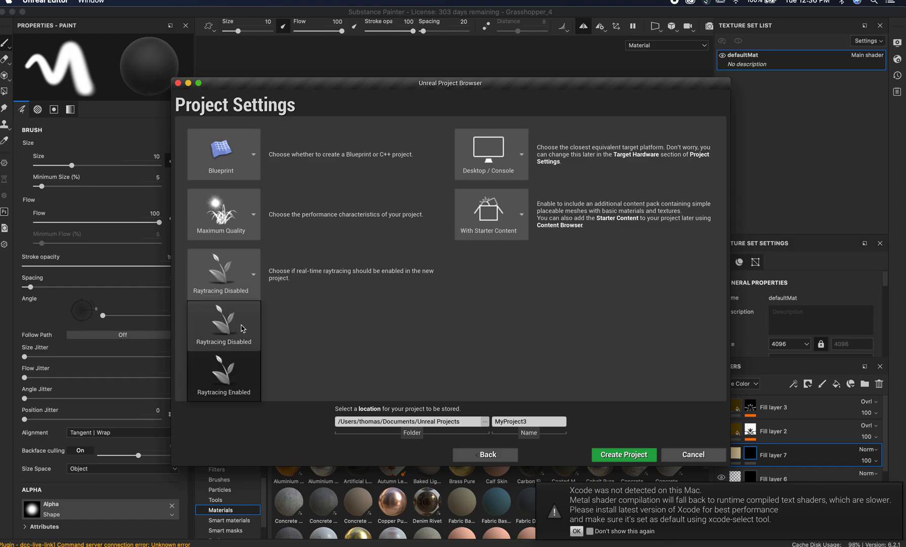
{"action": "left_click", "coordinate": [245, 384]}
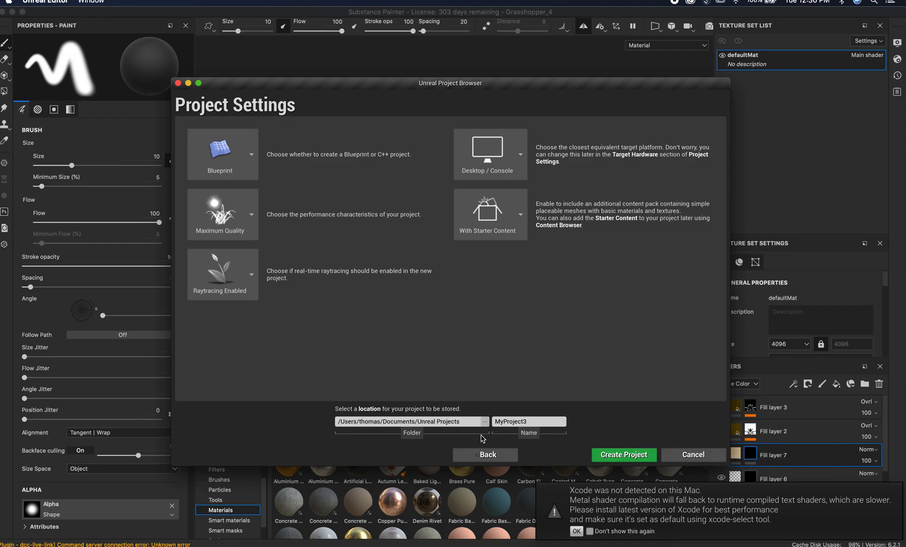
{"action": "left_click", "coordinate": [616, 453]}
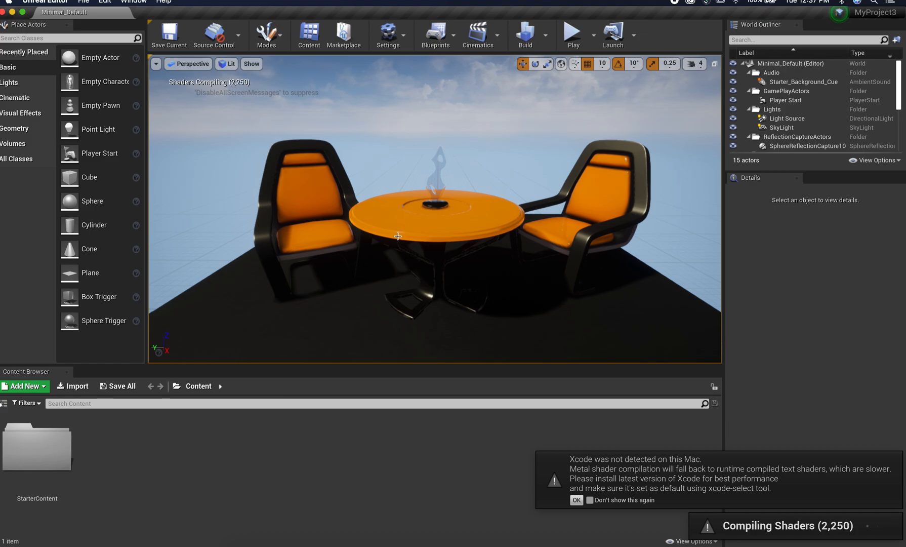
Delete the round table and the statue from the default level
{"action": "right_click_drag", "start_coordinate": [396, 236], "coordinate": [416, 236]}
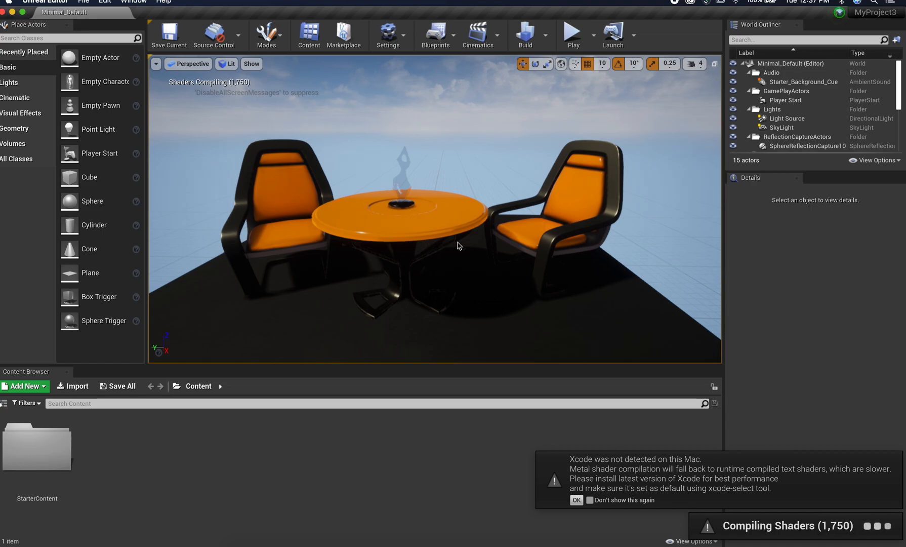
{"action": "left_click", "coordinate": [430, 229]}
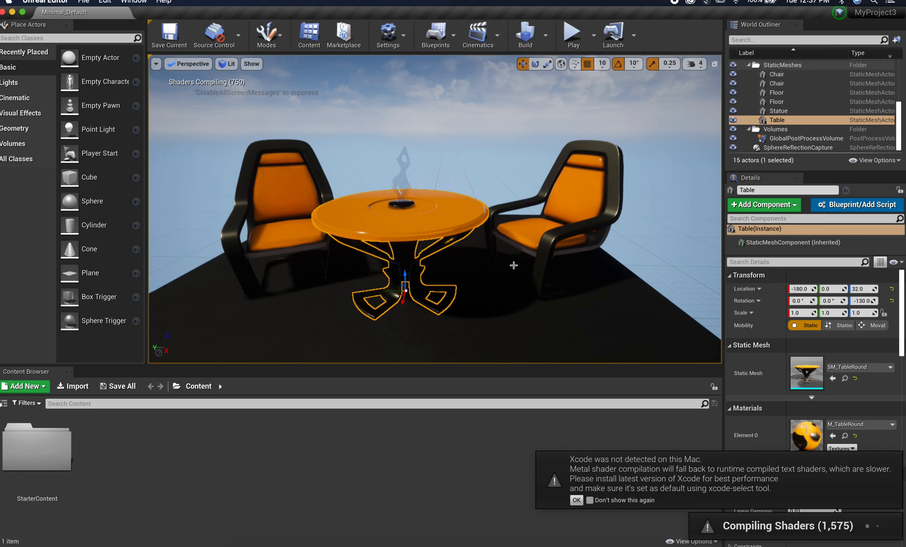
{"action": "right_click_drag", "start_coordinate": [474, 264], "coordinate": [435, 265]}
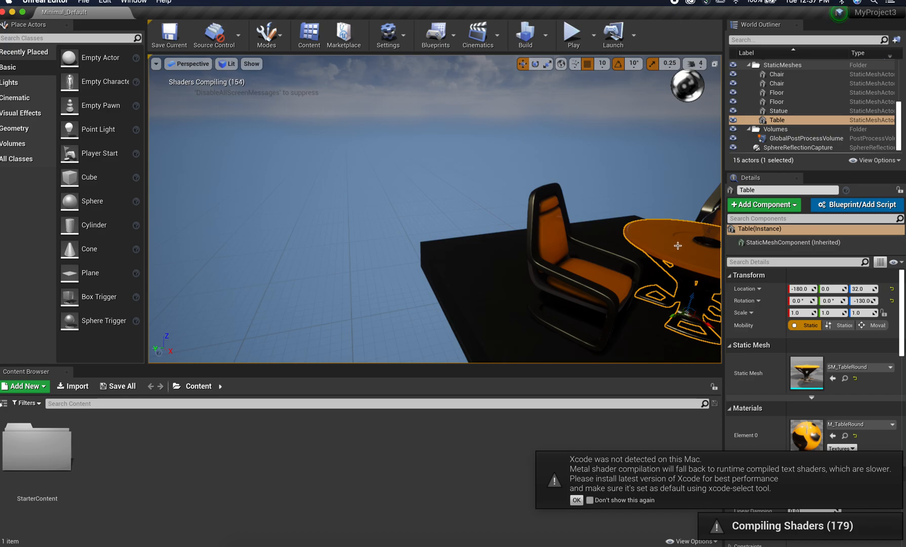
{"action": "key", "text": "f"}
{"action": "mouse_move", "coordinate": [464, 236]}
{"action": "left_mouse_down", "text": "alt"}
{"action": "mouse_move", "coordinate": [582, 237]}
{"action": "mouse_move", "coordinate": [463, 236]}
{"action": "left_mouse_up", "text": "alt"}
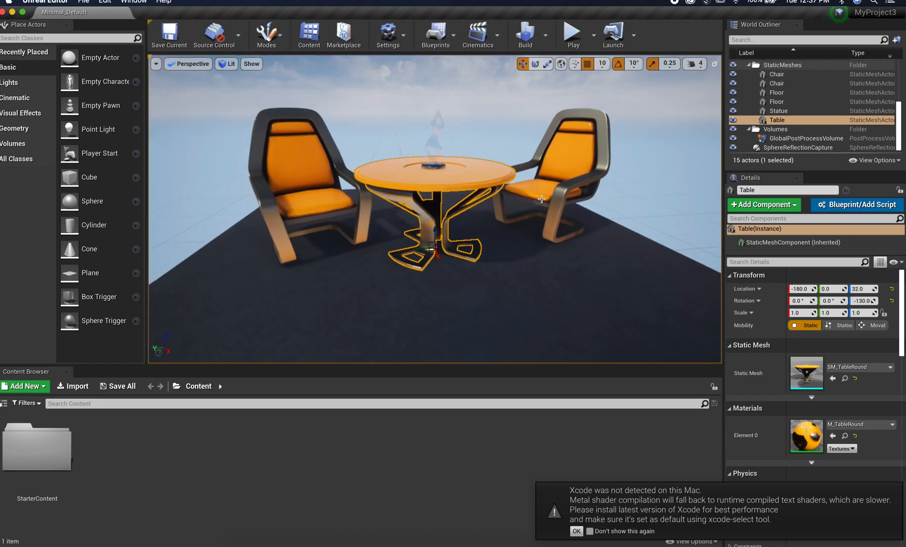
{"action": "key", "text": "Delete"}
{"action": "left_click", "coordinate": [431, 170]}
{"action": "key", "text": "Delete"}
Delete both chairs from the level and select the remaining floor
{"action": "left_click", "coordinate": [527, 175]}
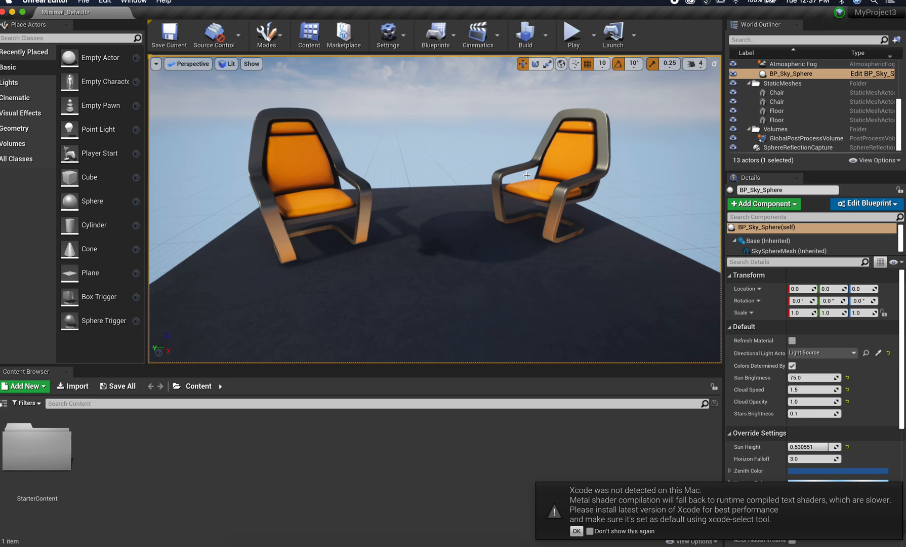
{"action": "left_click", "coordinate": [568, 177]}
{"action": "key", "text": "Delete"}
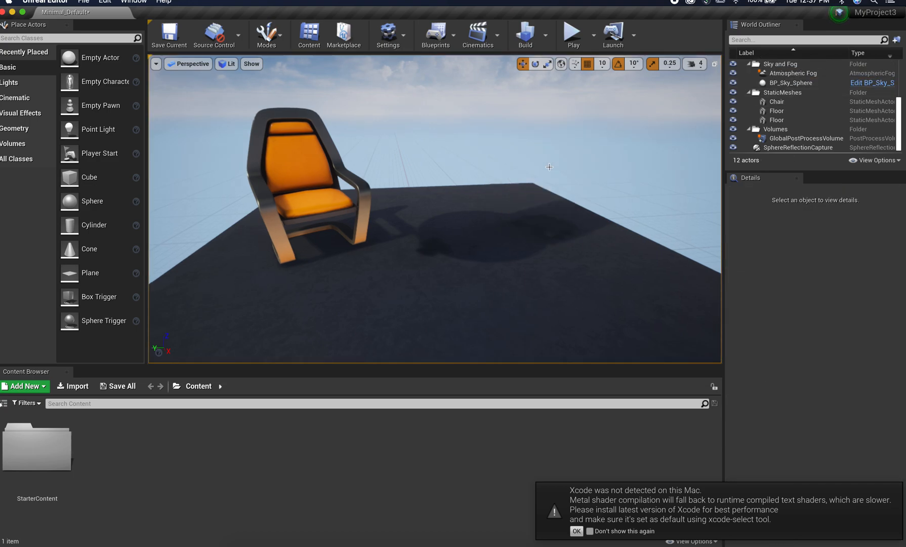
{"action": "left_click", "coordinate": [318, 159]}
{"action": "key", "text": "Delete"}
{"action": "left_click_drag", "start_coordinate": [450, 237], "coordinate": [457, 276], "text": "alt"}
{"action": "left_click", "coordinate": [436, 292]}
{"action": "scroll", "coordinate": [493, 279], "scroll_direction": "down", "scroll_amount": 5}
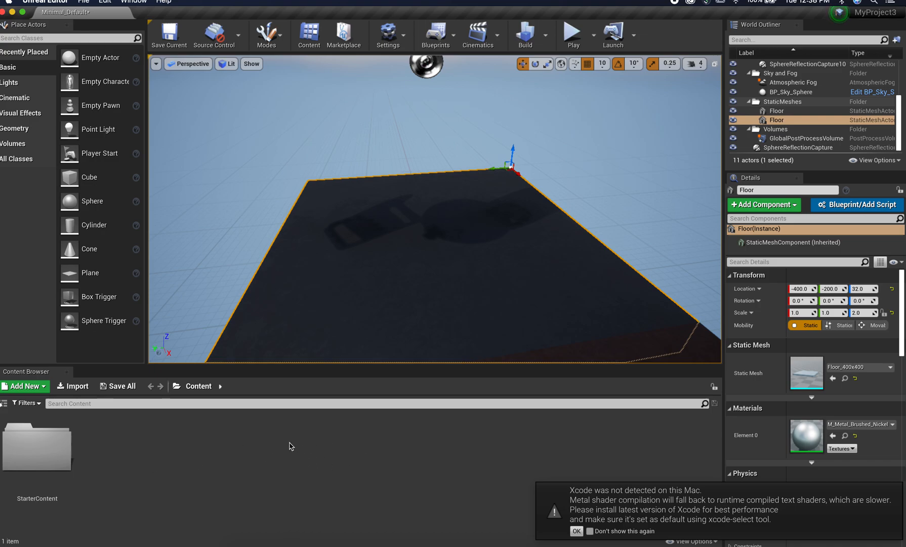
Switch to Substance Painter and open the texture export settings for the grasshopper
{"action": "key", "text": "super+Tab"}
{"action": "key", "text": "super+Tab"}
{"action": "key", "text": "super+Tab"}
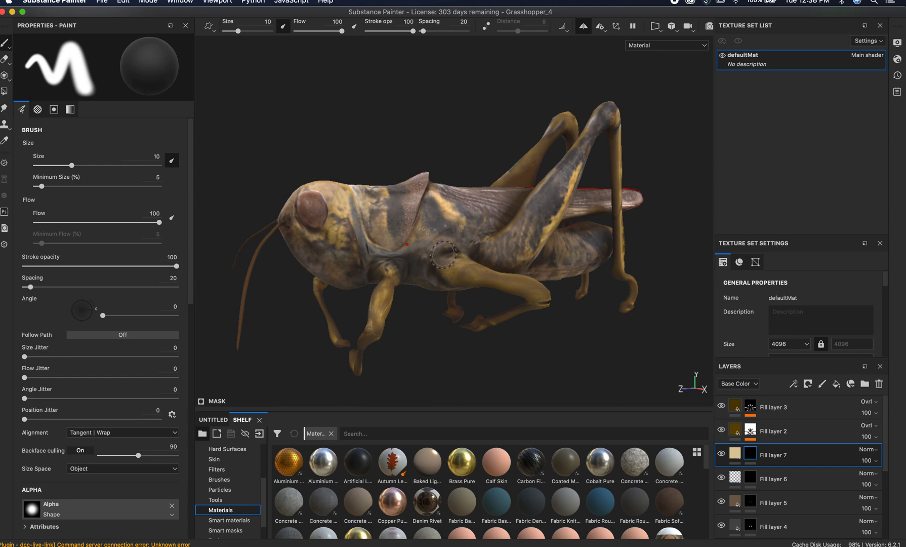
{"action": "left_click", "coordinate": [100, 2]}
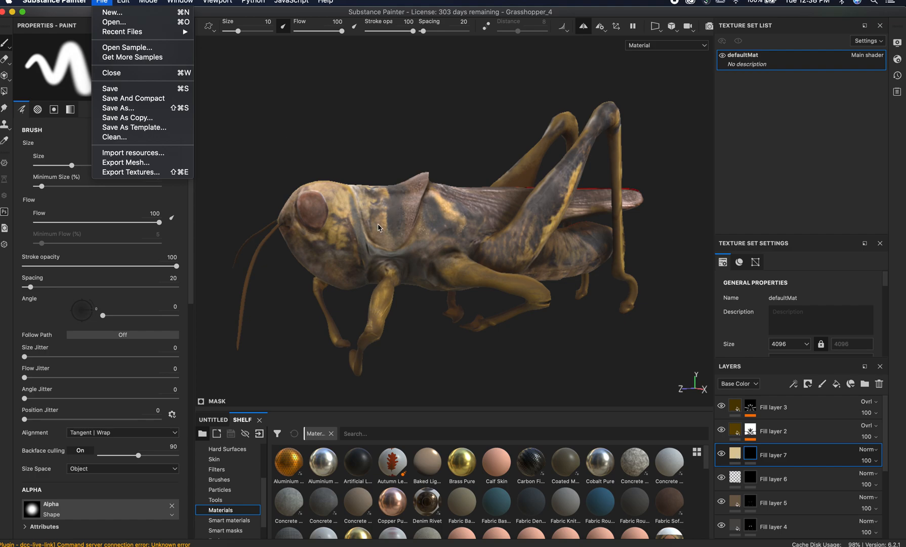
{"action": "left_click", "coordinate": [155, 172]}
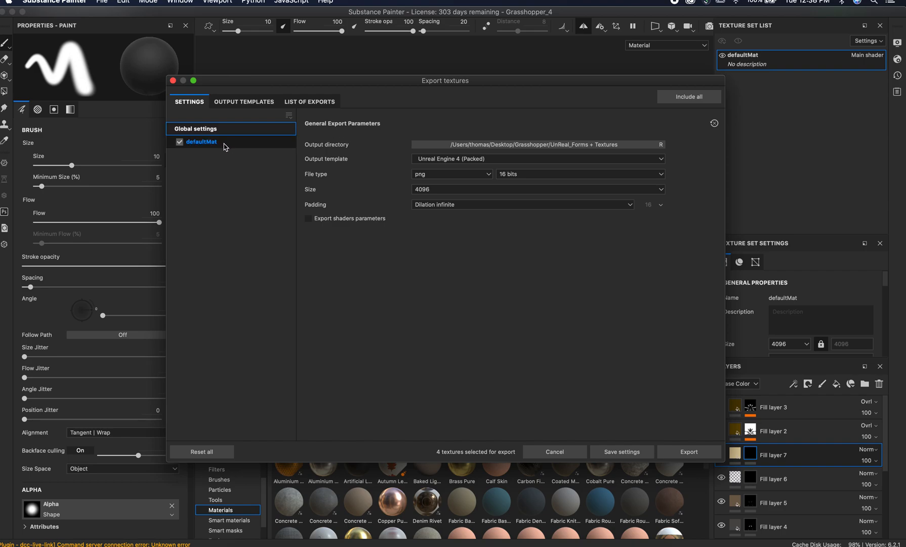
Set the texture output directory to the UnReal_Forms + Textures folder inside the Grasshopper folder on the desktop
{"action": "left_click", "coordinate": [478, 146]}
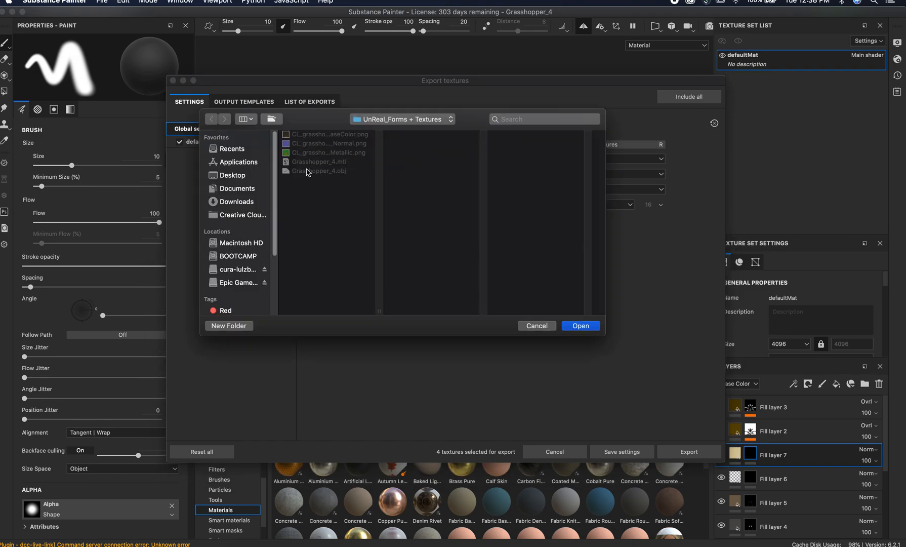
{"action": "left_click", "coordinate": [382, 120]}
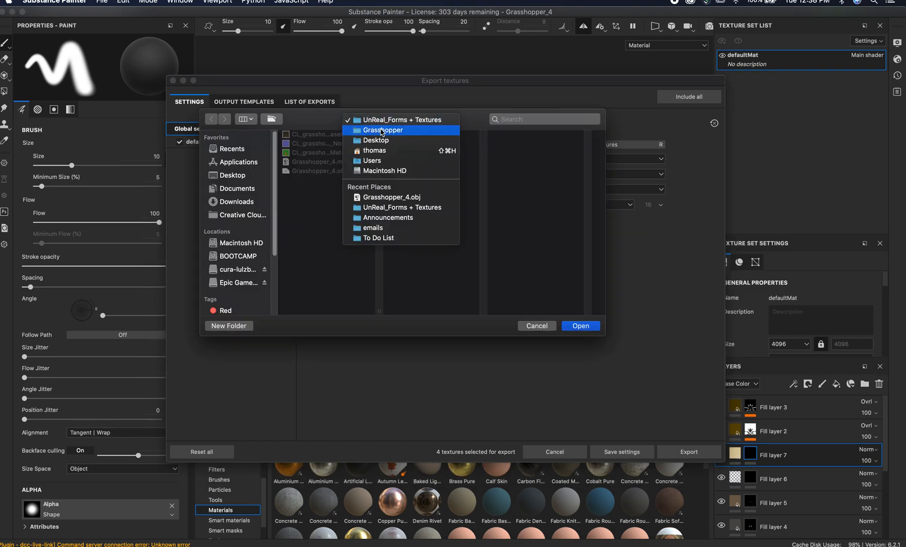
{"action": "left_click", "coordinate": [382, 131]}
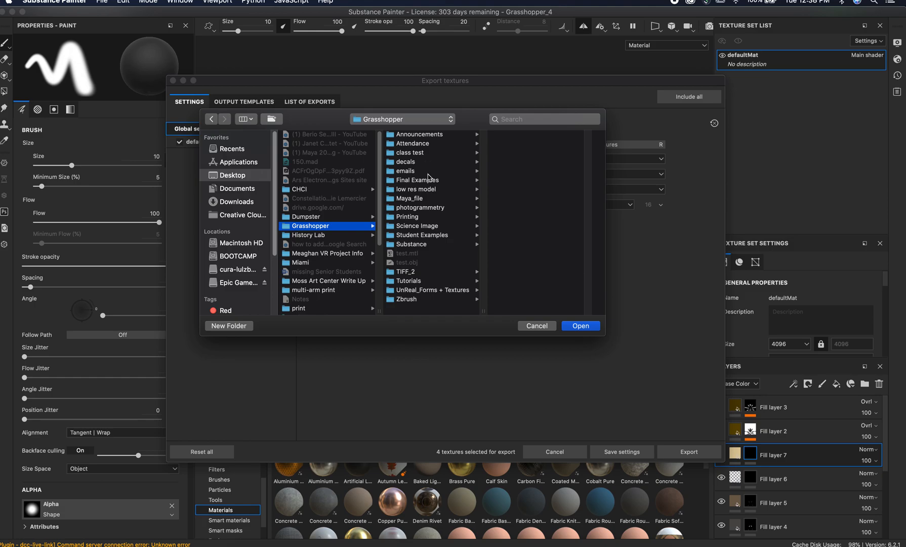
{"action": "left_click", "coordinate": [428, 290]}
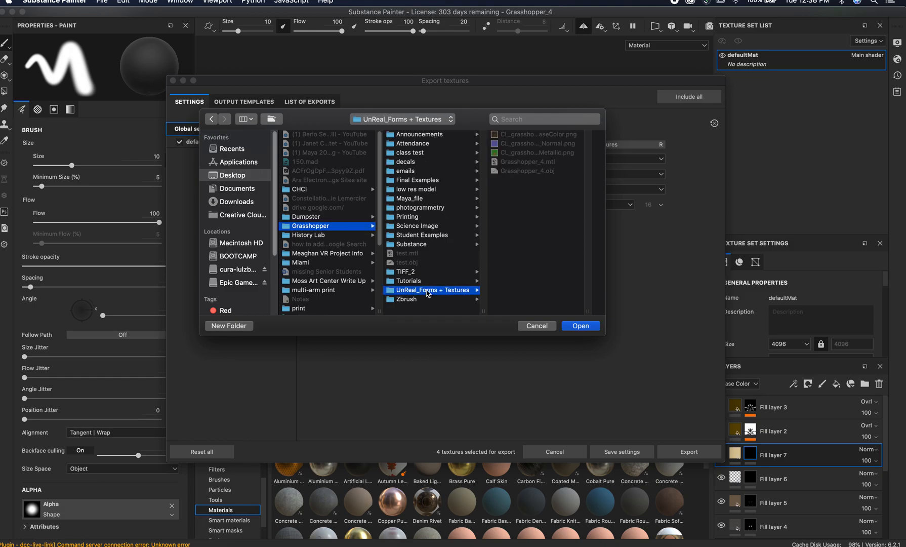
{"action": "left_click", "coordinate": [580, 327]}
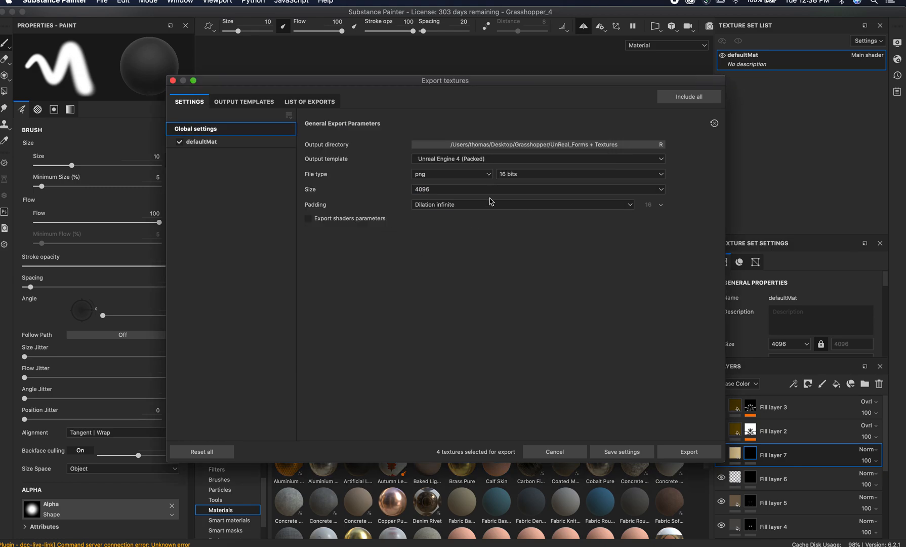
Export the textures with the Unreal Engine 4 (Packed) template as 16-bit png files at size 4096, and close the export dialog
{"action": "left_click", "coordinate": [663, 161]}
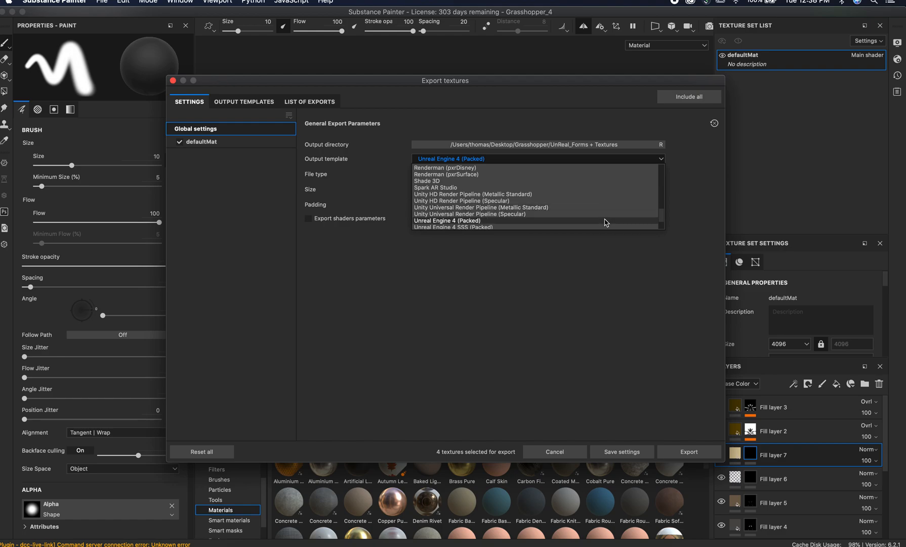
{"action": "scroll", "coordinate": [605, 223], "scroll_direction": "down", "scroll_amount": 2}
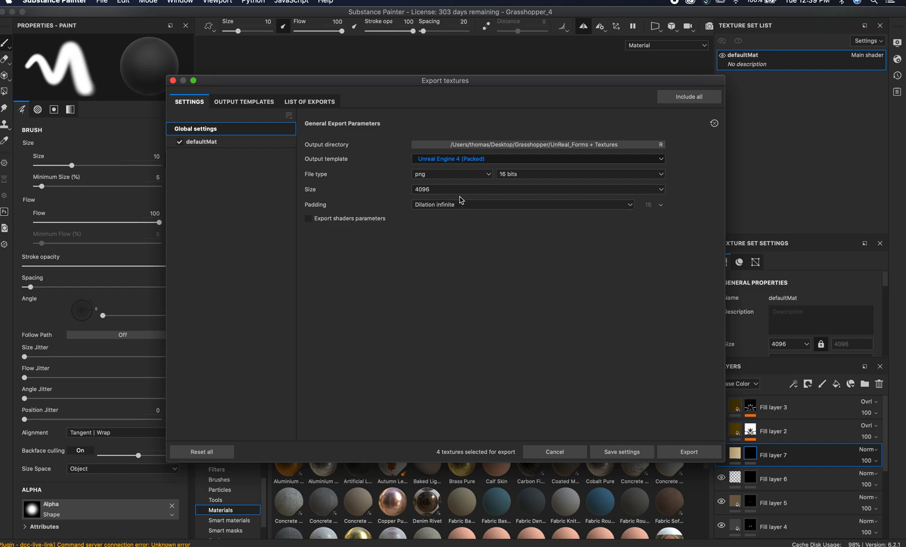
{"action": "left_click", "coordinate": [665, 175]}
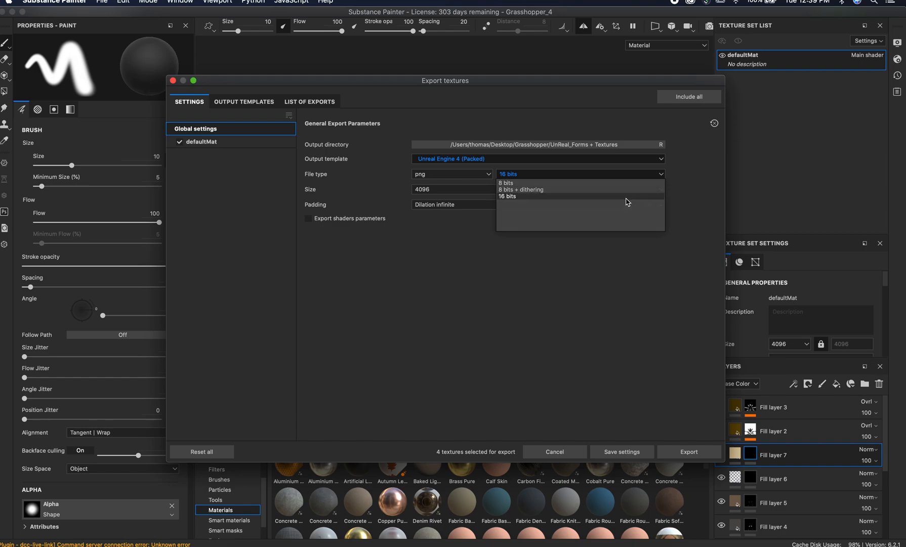
{"action": "left_click", "coordinate": [627, 196]}
{"action": "left_click", "coordinate": [488, 195]}
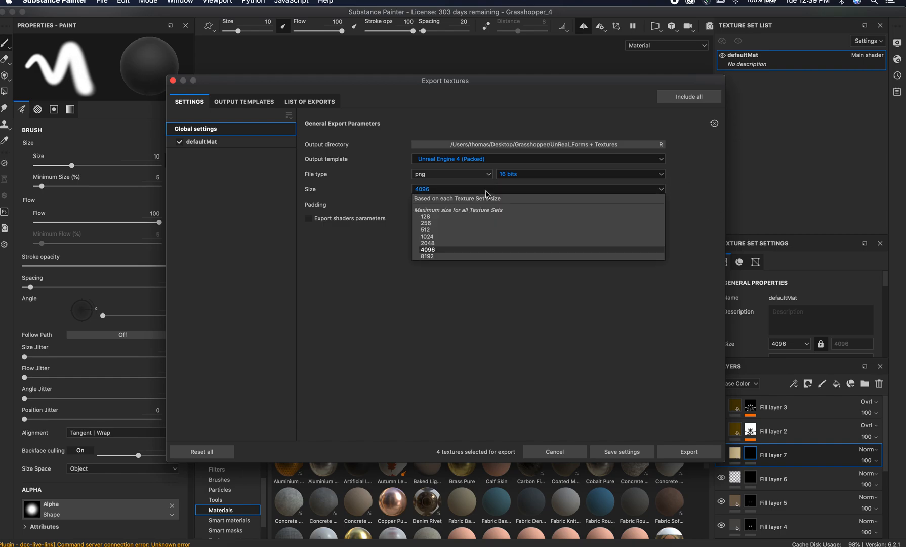
{"action": "left_click", "coordinate": [479, 252]}
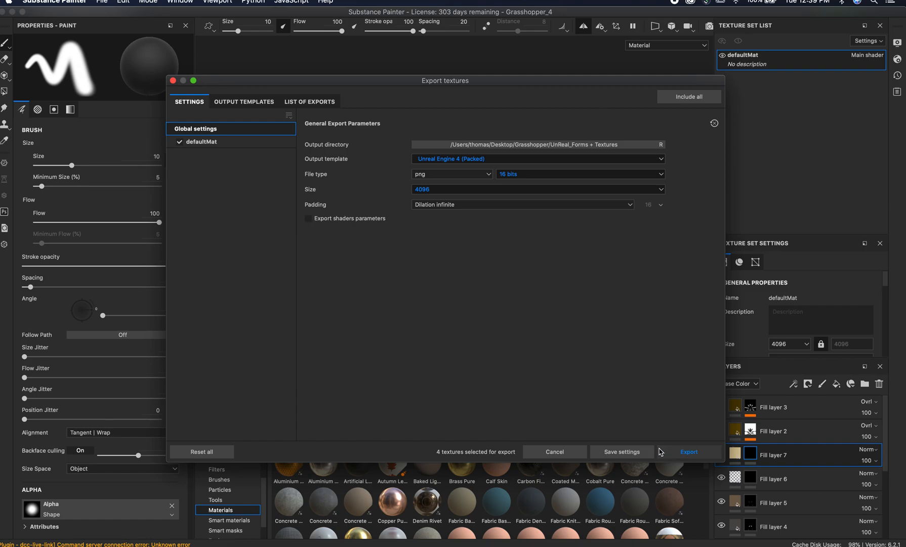
{"action": "left_click", "coordinate": [687, 452]}
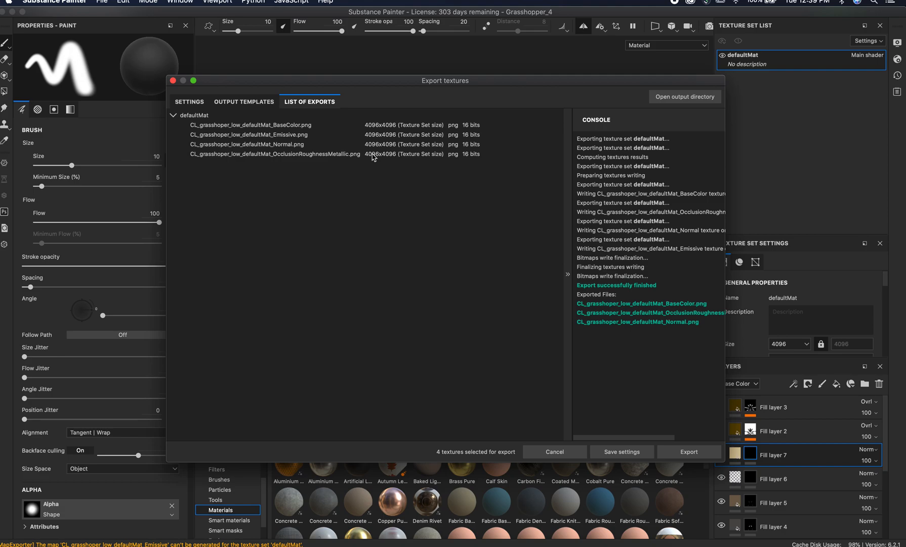
{"action": "left_click", "coordinate": [555, 451]}
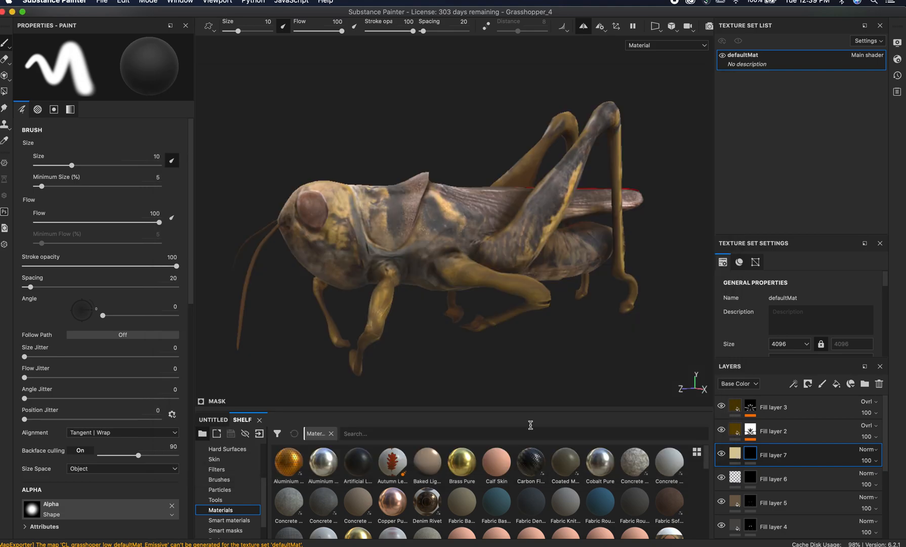
Export the triangulated mesh without displacement as Grasshopper_4 in Wavefront OBJ format to UnReal_Forms + Textures, replacing the existing file
{"action": "left_click", "coordinate": [102, 2]}
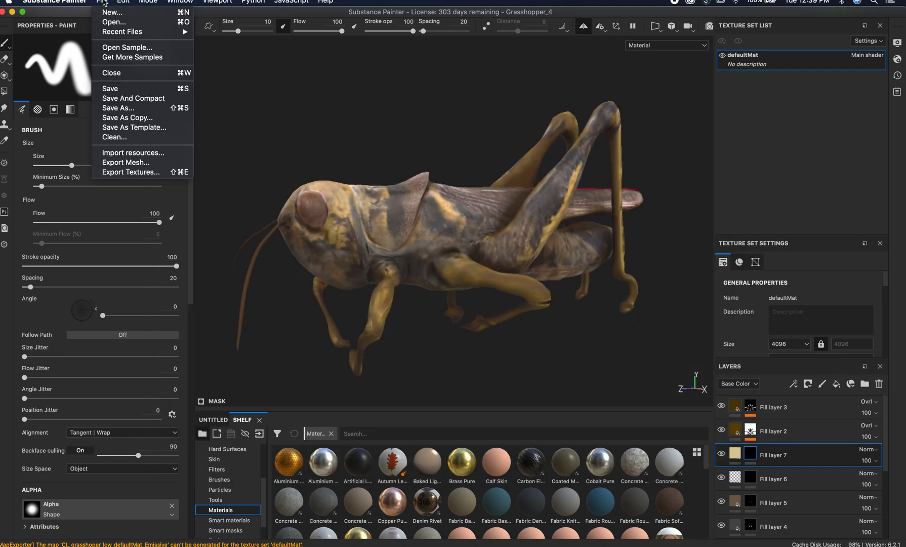
{"action": "left_click", "coordinate": [144, 165]}
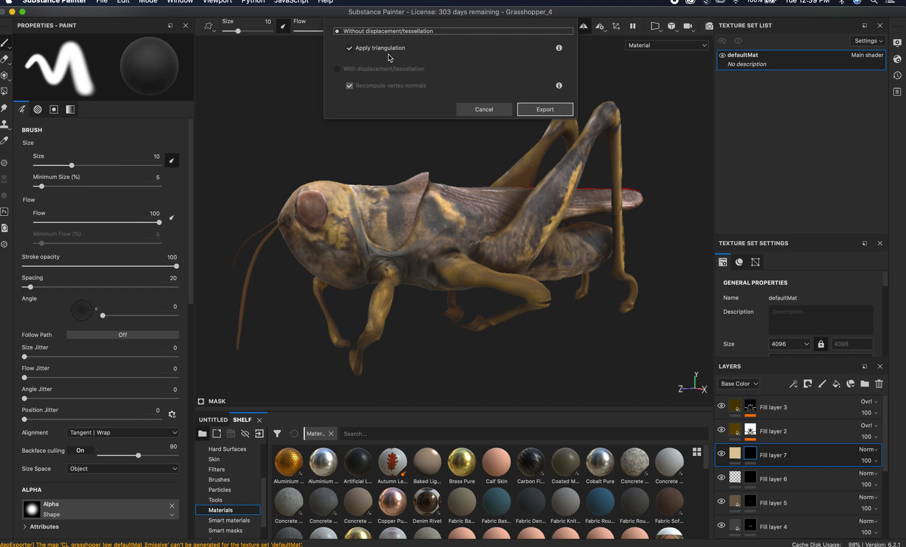
{"action": "left_click", "coordinate": [555, 114]}
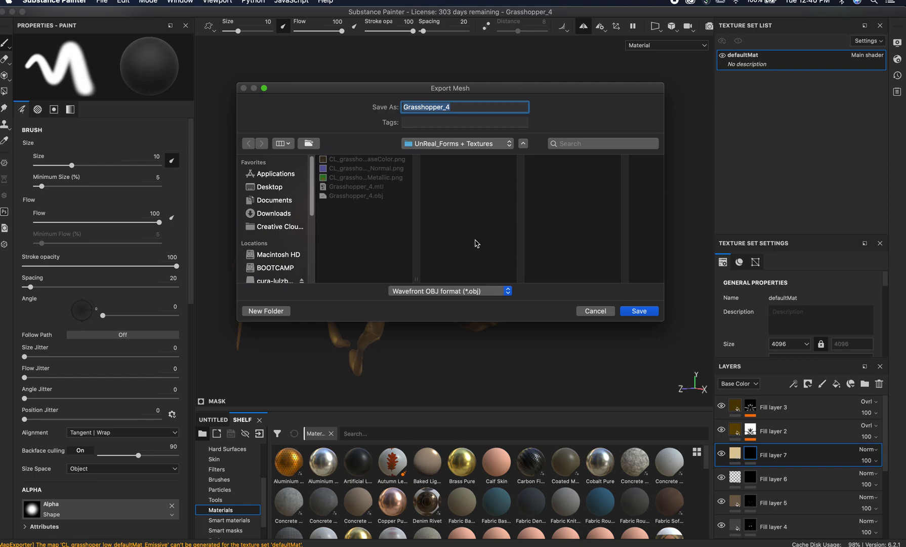
{"action": "left_click", "coordinate": [640, 312]}
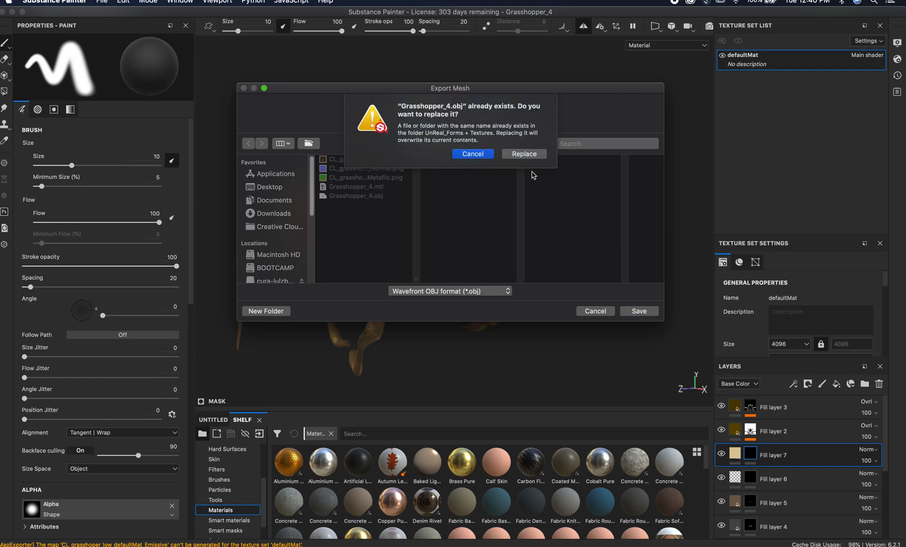
{"action": "left_click", "coordinate": [524, 155]}
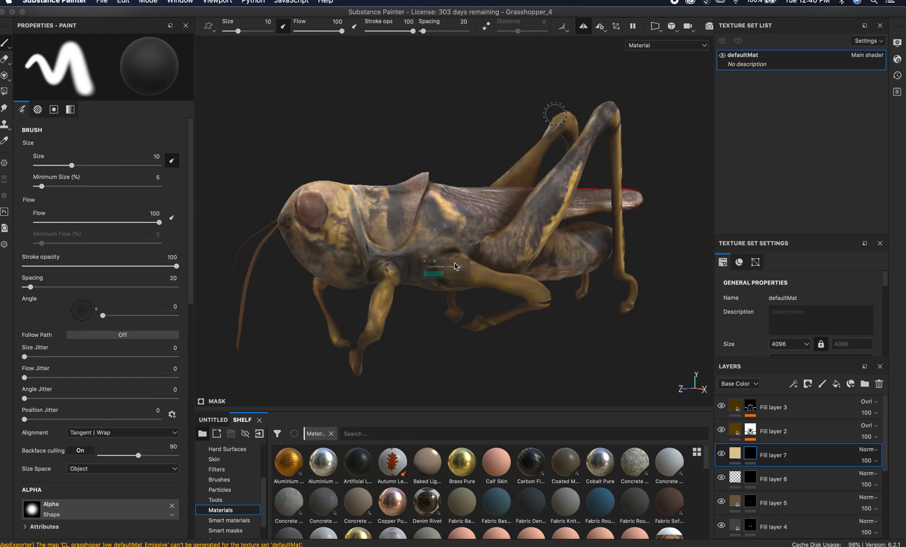
Switch to Unreal Editor and open the file import dialog for the project's Content folder
{"action": "left_click", "coordinate": [449, 281]}
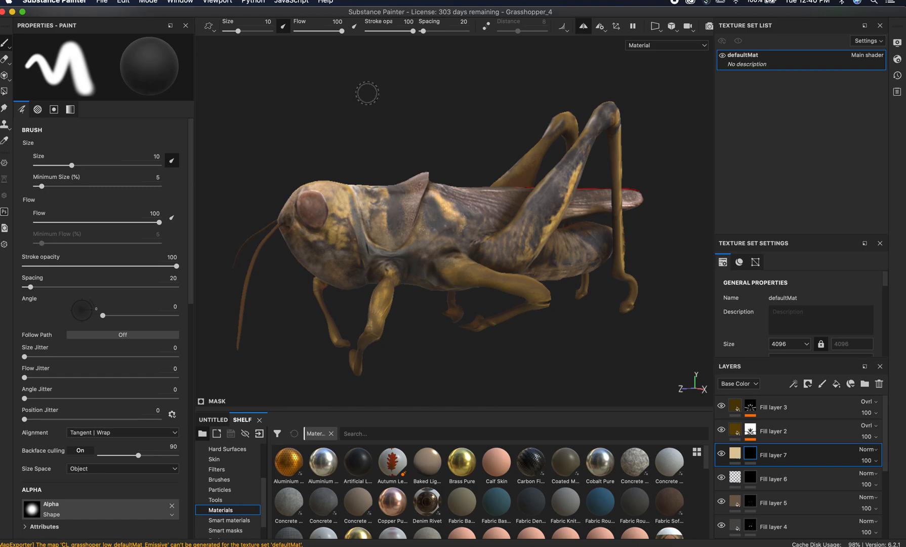
{"action": "key", "text": "super+Tab"}
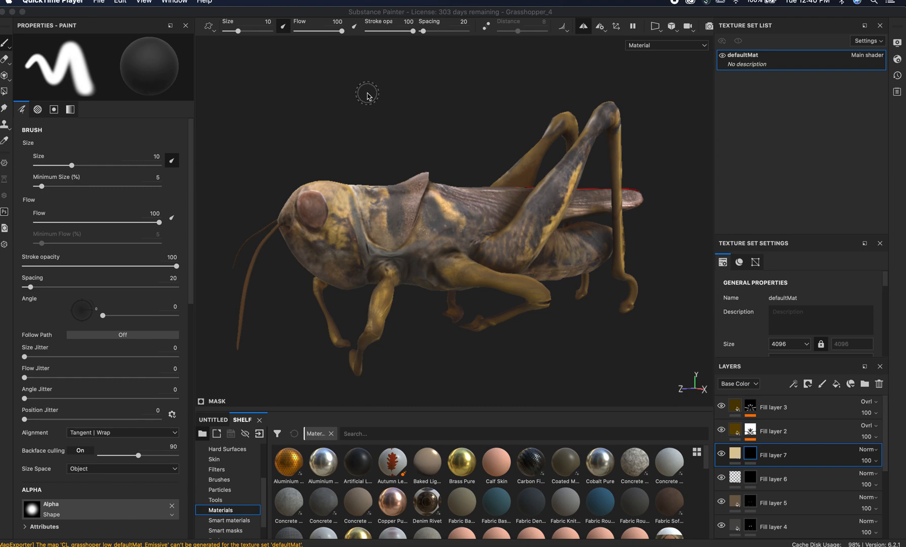
{"action": "key", "text": "super+Tab"}
{"action": "key", "text": "super+Tab"}
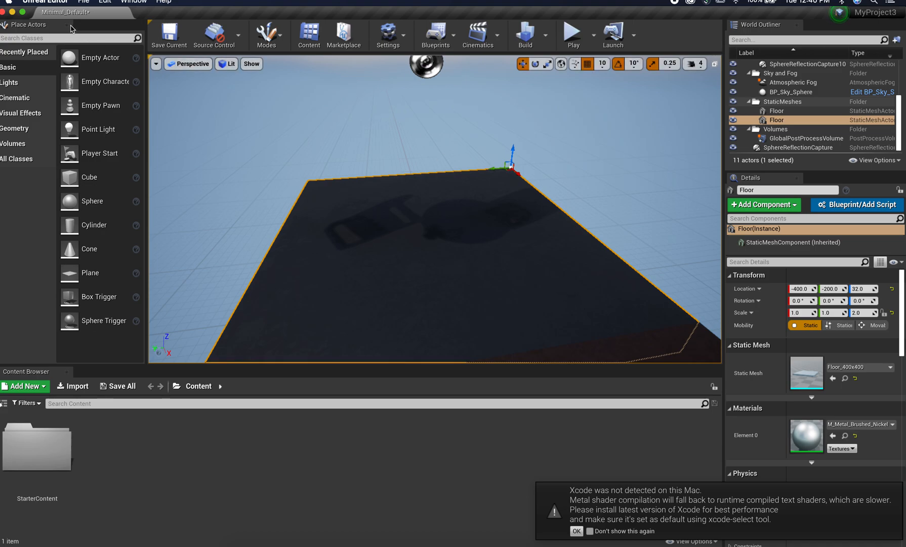
{"action": "left_click", "coordinate": [81, 2]}
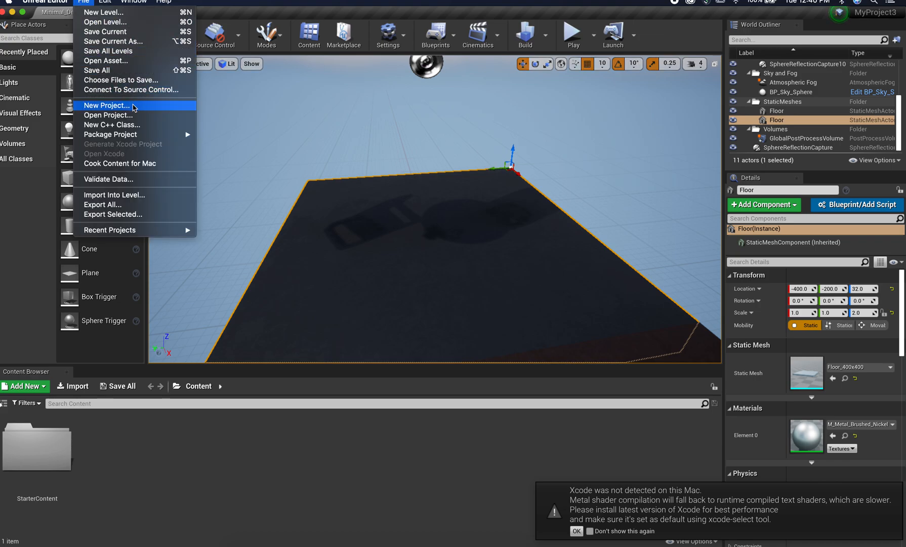
{"action": "left_click", "coordinate": [173, 459]}
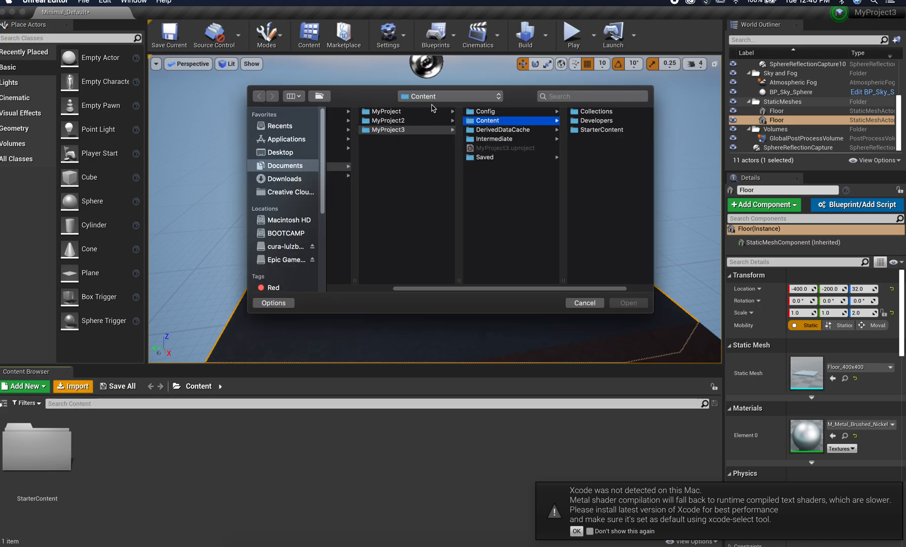
Import the three grasshopper PNG textures and Grasshopper_4.obj from Desktop > Grasshopper > UnReal_Forms + Textures, using the same default settings for all files
{"action": "left_click", "coordinate": [280, 153]}
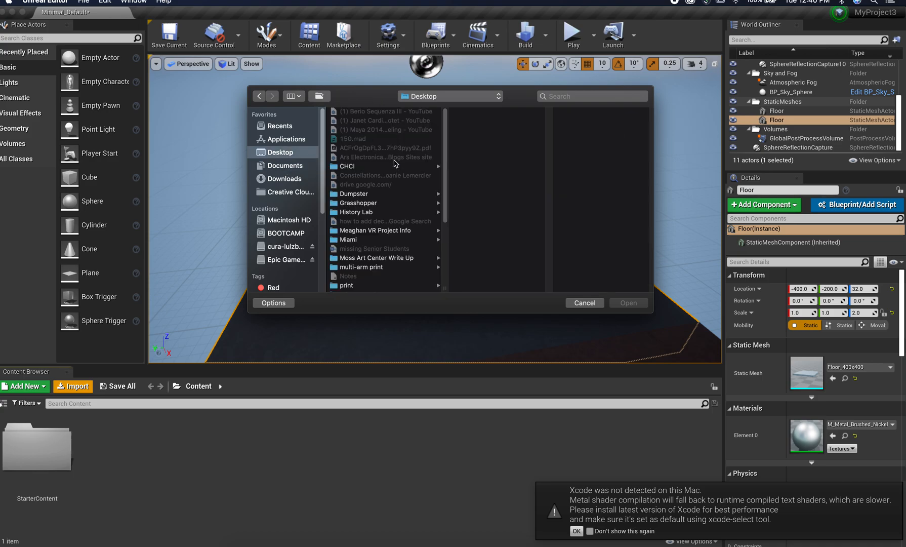
{"action": "left_click", "coordinate": [387, 203]}
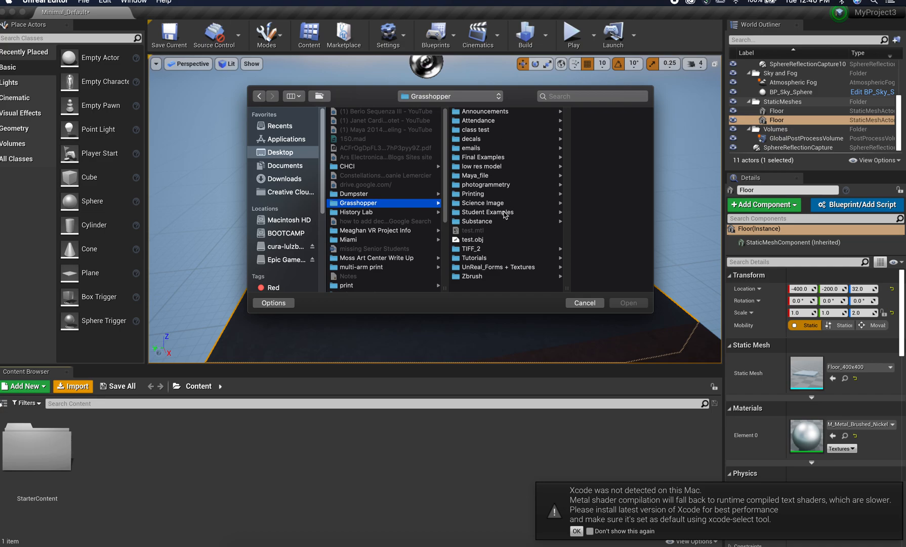
{"action": "left_click", "coordinate": [499, 267]}
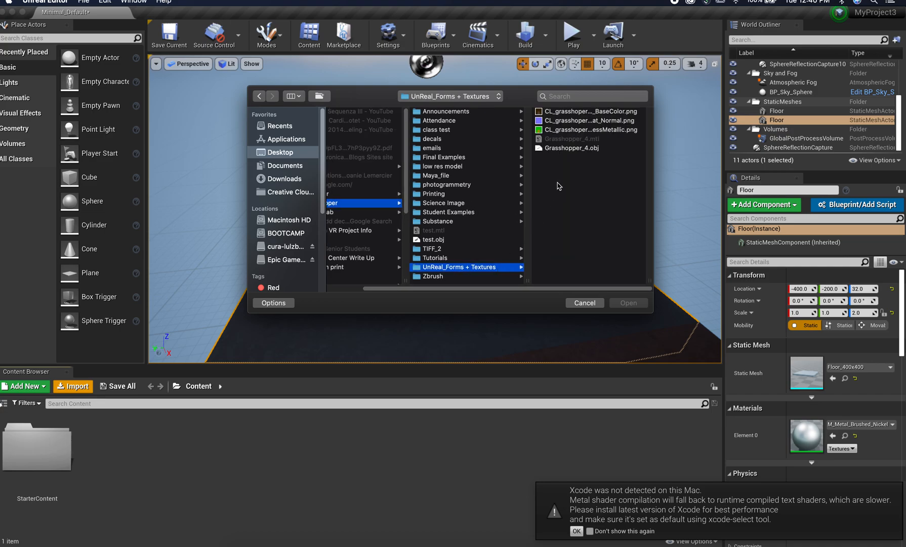
{"action": "left_click", "coordinate": [560, 116]}
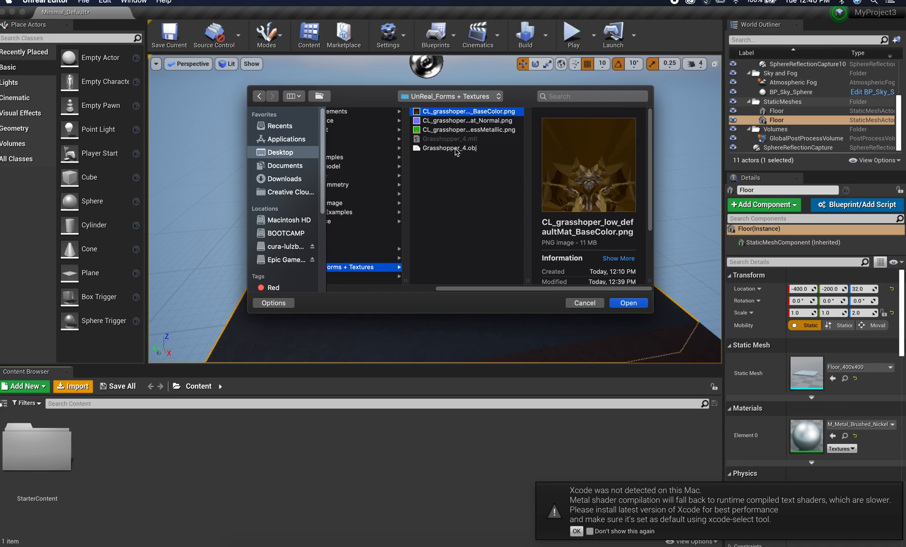
{"action": "left_click", "coordinate": [448, 149], "text": "shift"}
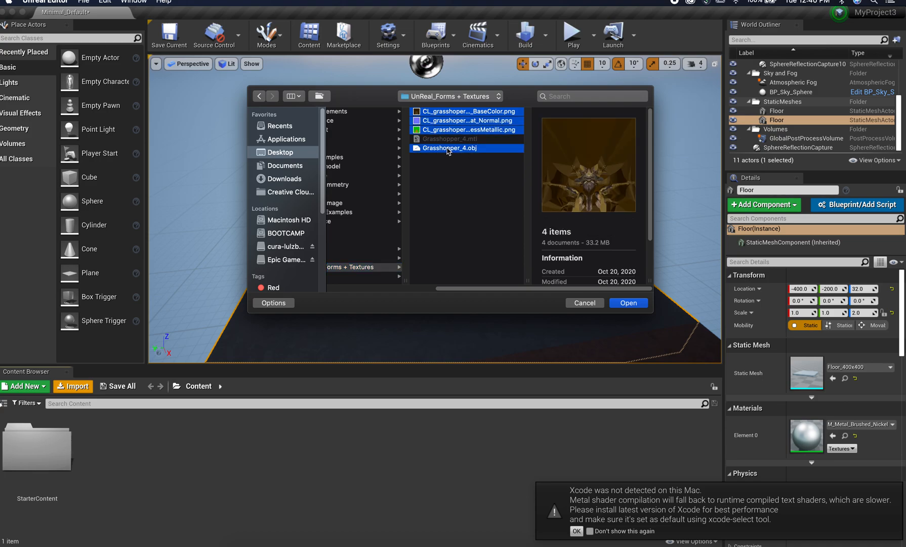
{"action": "left_click", "coordinate": [628, 303]}
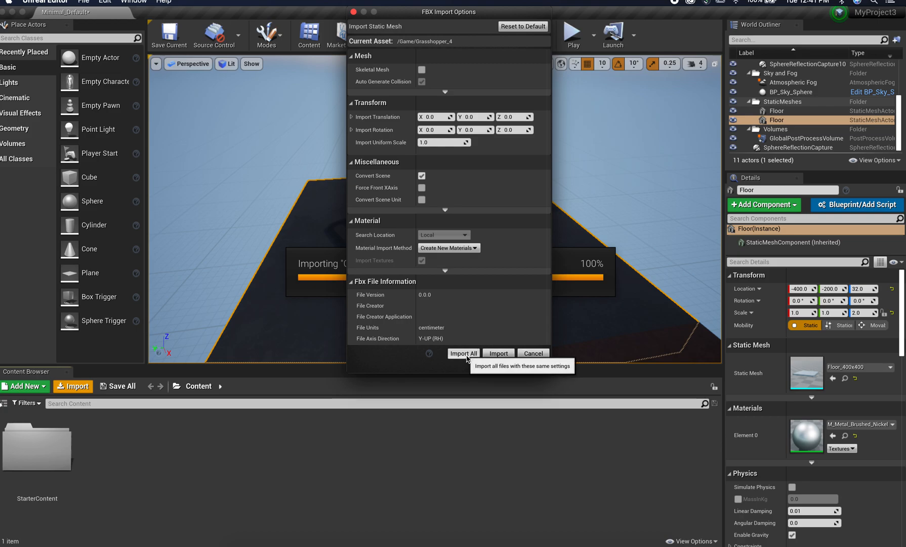
{"action": "left_click", "coordinate": [466, 355]}
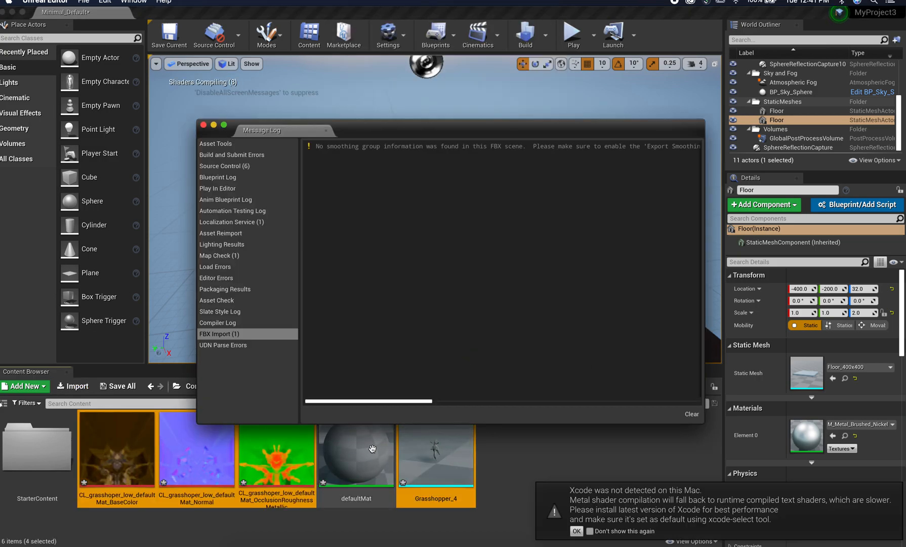
{"action": "left_click", "coordinate": [532, 463]}
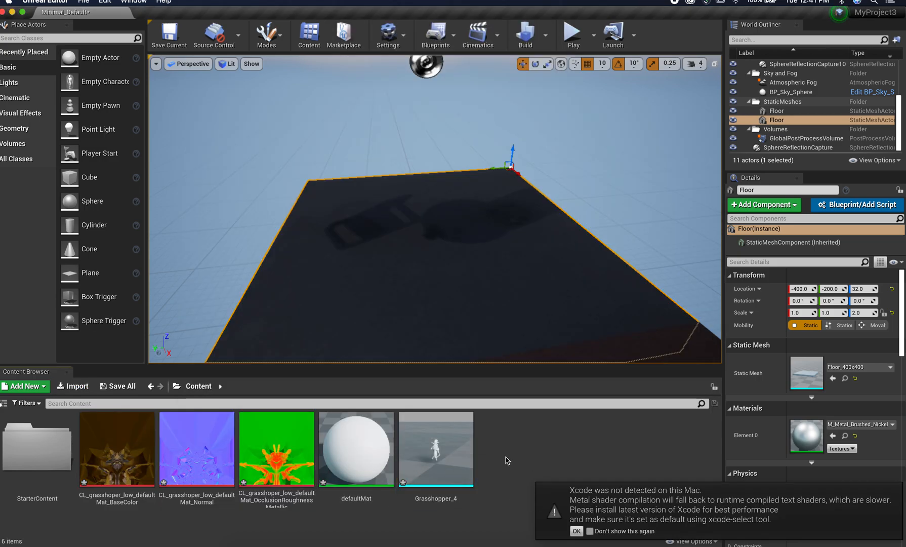
Place the imported Grasshopper_4 mesh in the level above the dark floor platform
{"action": "left_click_drag", "start_coordinate": [436, 448], "coordinate": [430, 216]}
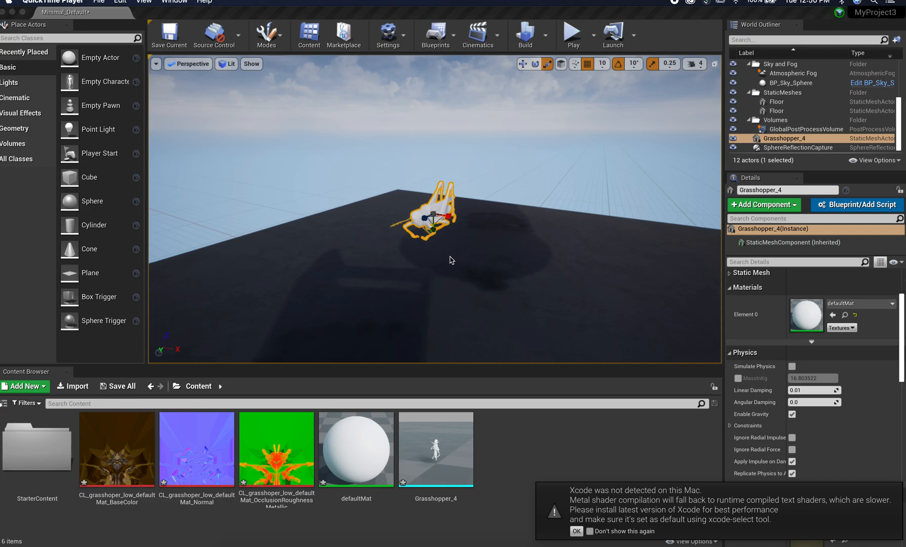
{"action": "left_click", "coordinate": [450, 261]}
{"action": "left_click_drag", "start_coordinate": [380, 259], "coordinate": [314, 271], "text": "alt"}
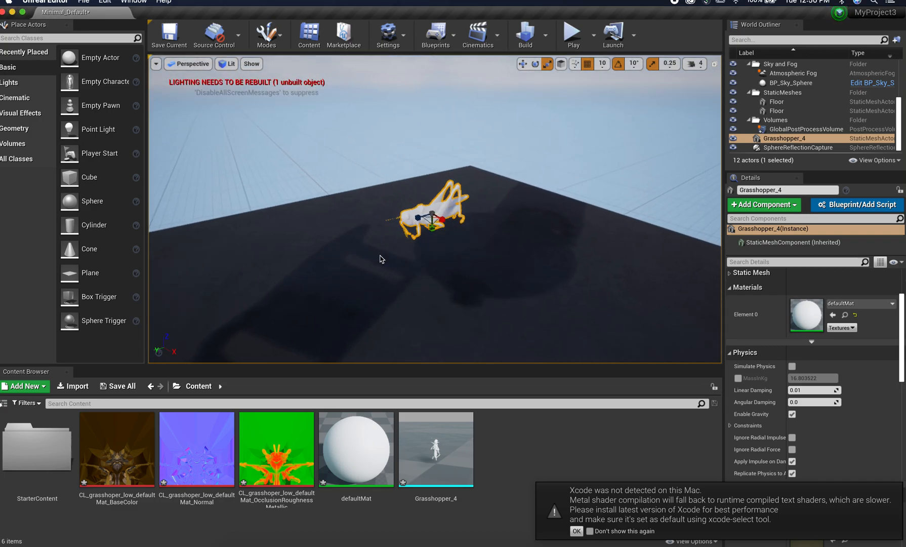
{"action": "scroll", "coordinate": [385, 216], "scroll_direction": "up", "scroll_amount": 6}
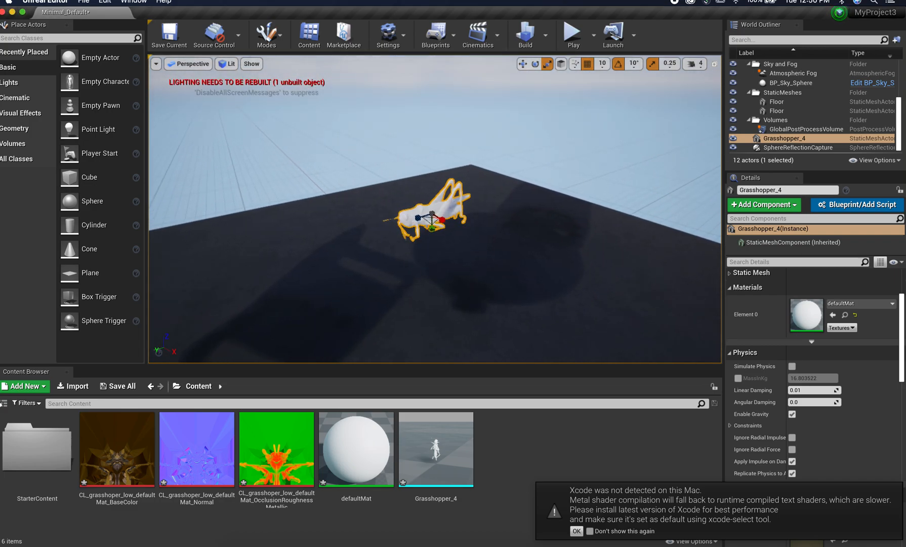
{"action": "scroll", "coordinate": [385, 215], "scroll_direction": "down", "scroll_amount": 4}
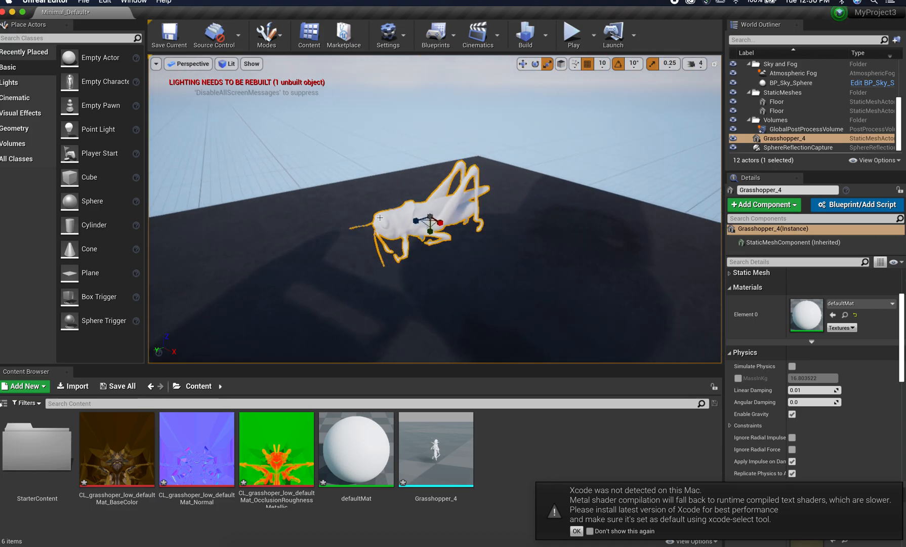
Raise the grasshopper along the vertical axis, turning off position grid snapping for free movement
{"action": "key", "text": "w"}
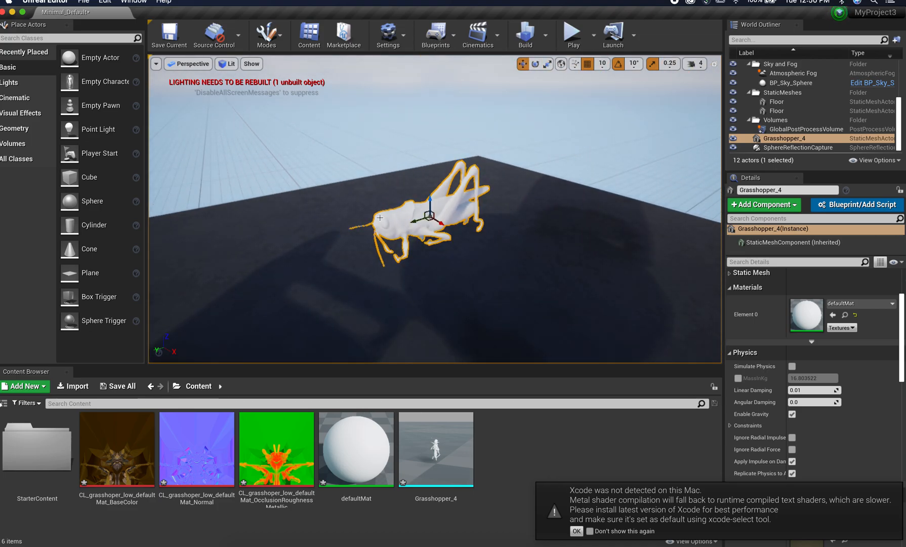
{"action": "key", "text": "e"}
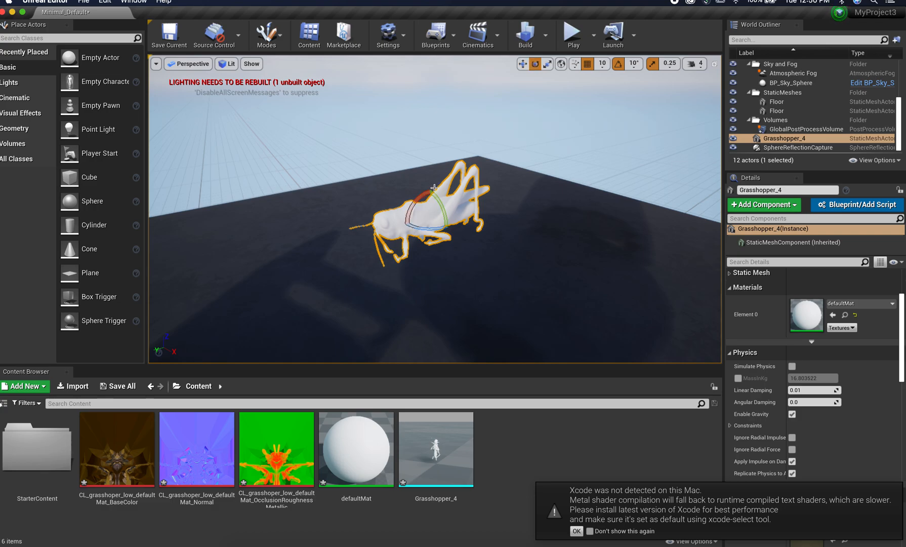
{"action": "key", "text": "r"}
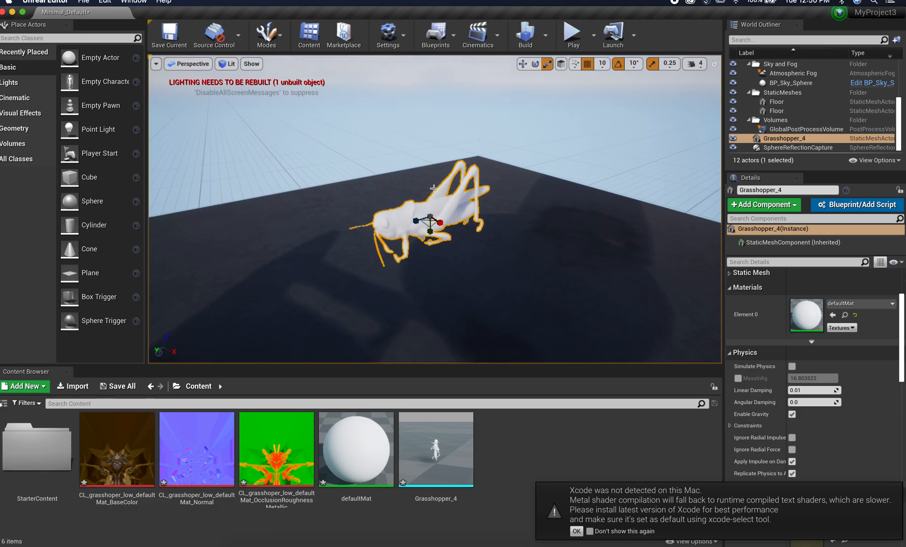
{"action": "key", "text": "w"}
{"action": "left_click_drag", "start_coordinate": [431, 194], "coordinate": [432, 188]}
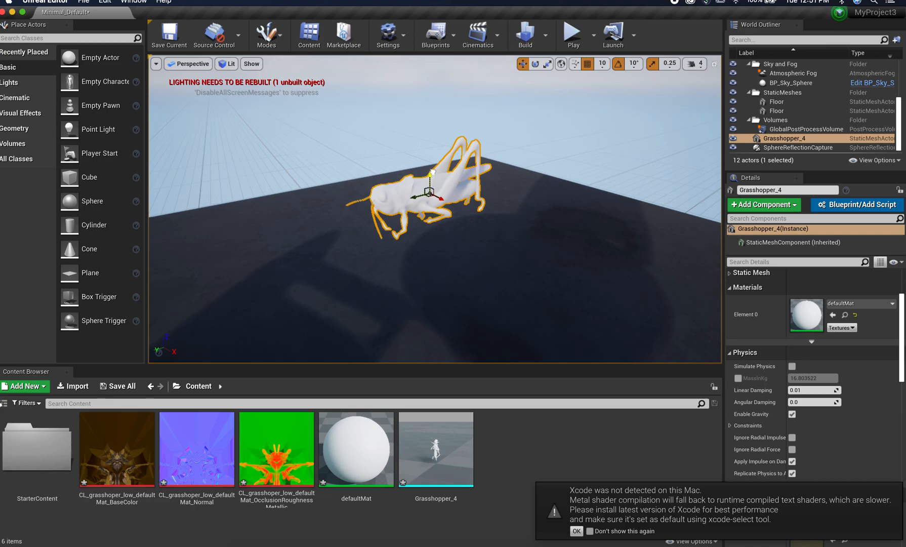
{"action": "left_click", "coordinate": [589, 64]}
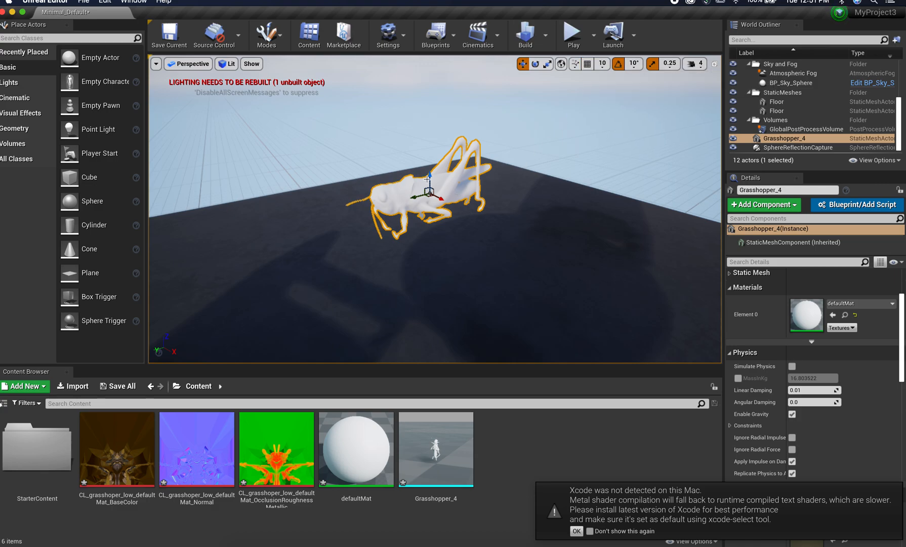
{"action": "left_click_drag", "start_coordinate": [430, 177], "coordinate": [432, 124]}
Rotate the grasshopper slightly about its vertical axis and scale it up uniformly until it spans most of the floor platform
{"action": "key", "text": "e"}
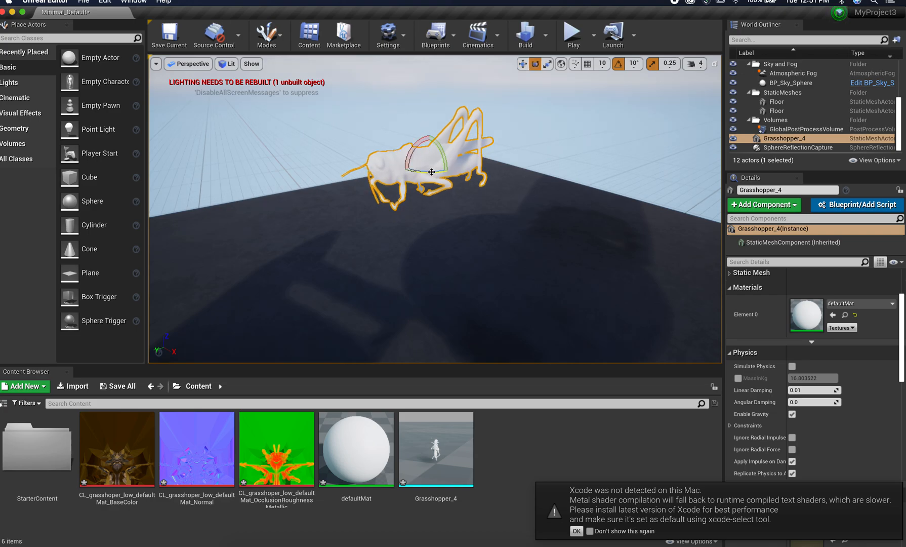
{"action": "left_click_drag", "start_coordinate": [434, 171], "coordinate": [453, 170]}
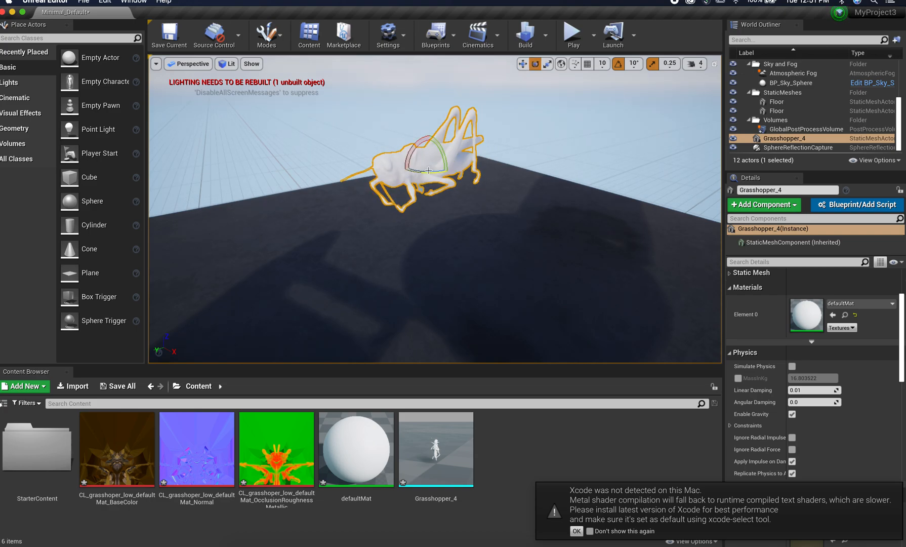
{"action": "key", "text": "r"}
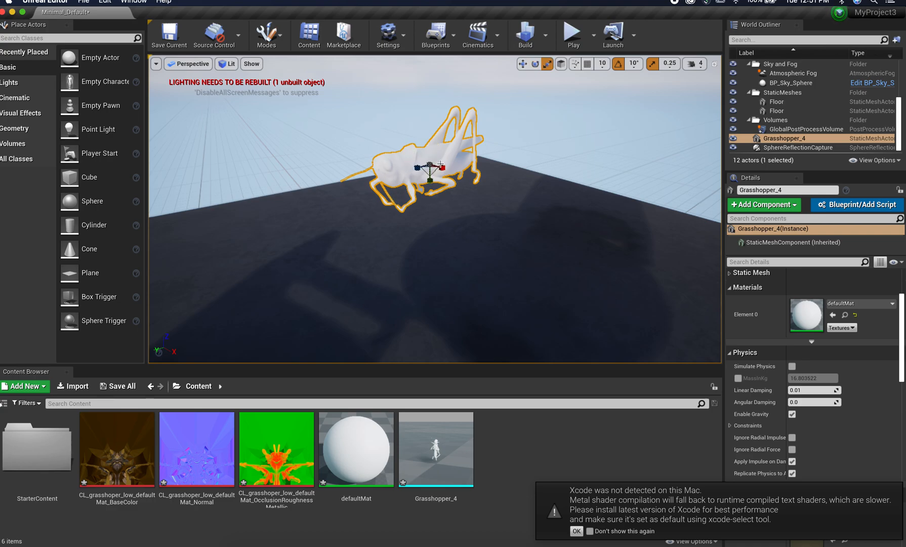
{"action": "left_click_drag", "start_coordinate": [433, 164], "coordinate": [531, 126]}
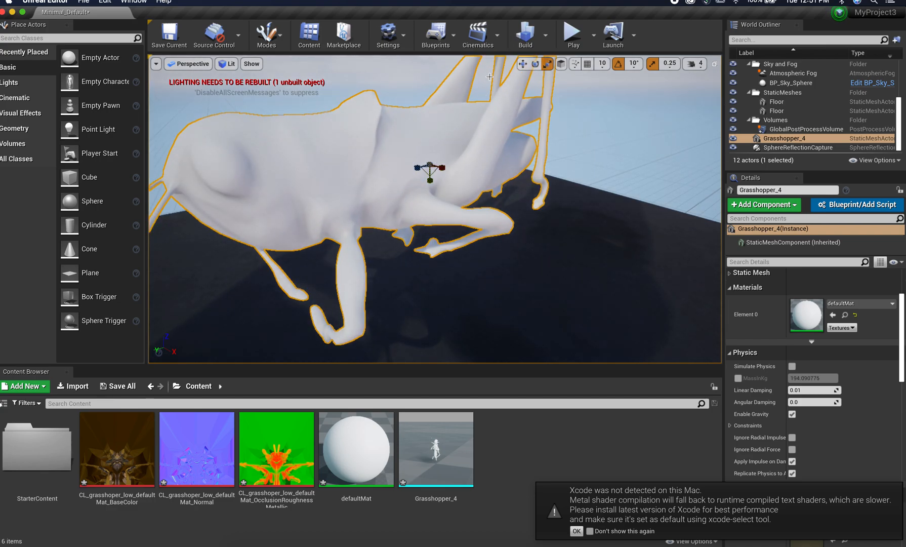
{"action": "key", "text": "f"}
{"action": "left_click_drag", "start_coordinate": [434, 203], "coordinate": [465, 185]}
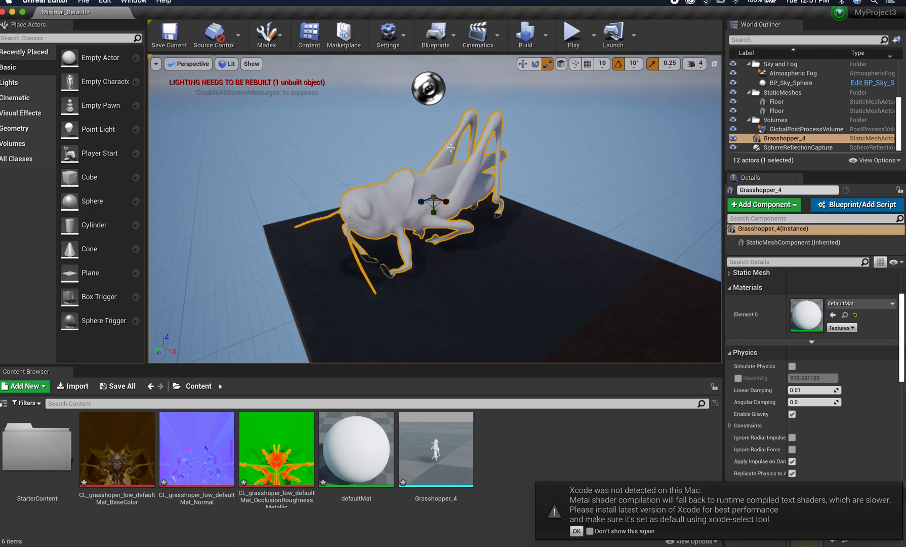
{"action": "left_click_drag", "start_coordinate": [594, 207], "coordinate": [512, 167], "text": "alt"}
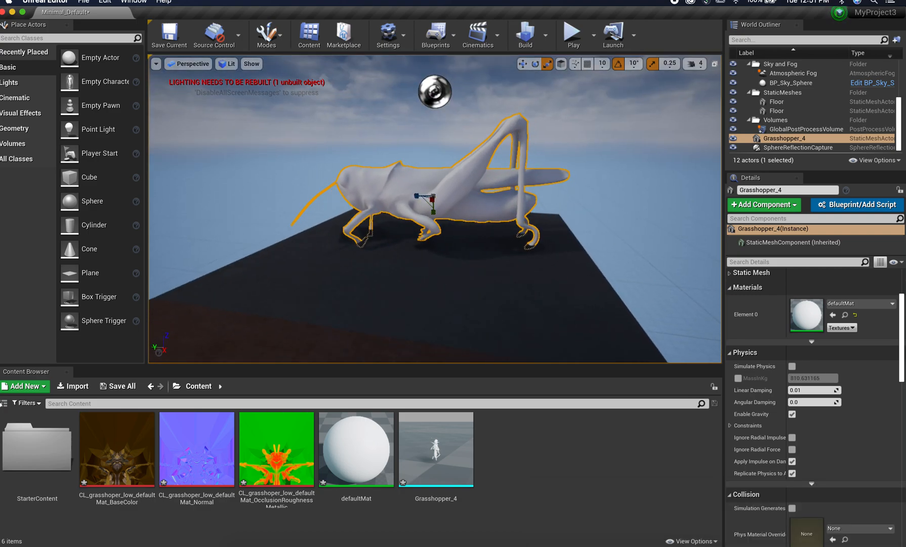
Create a new material named Cricket in the Content folder
{"action": "right_click", "coordinate": [539, 446]}
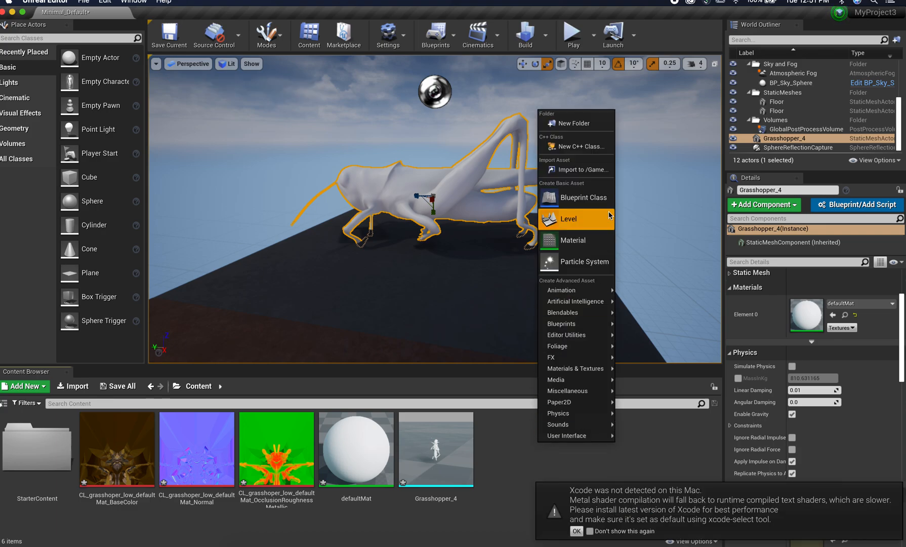
{"action": "left_click", "coordinate": [573, 240]}
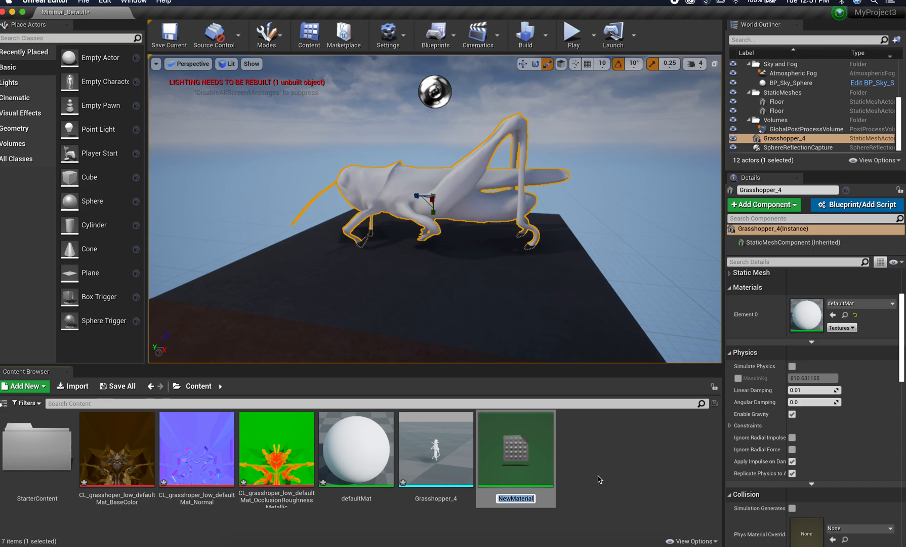
{"action": "type", "text": "Cricket"}
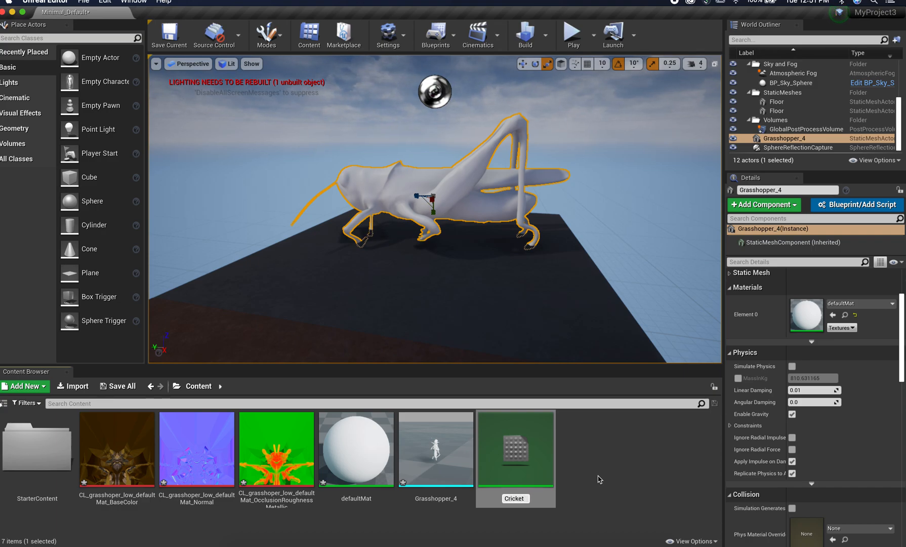
{"action": "key", "text": "Return"}
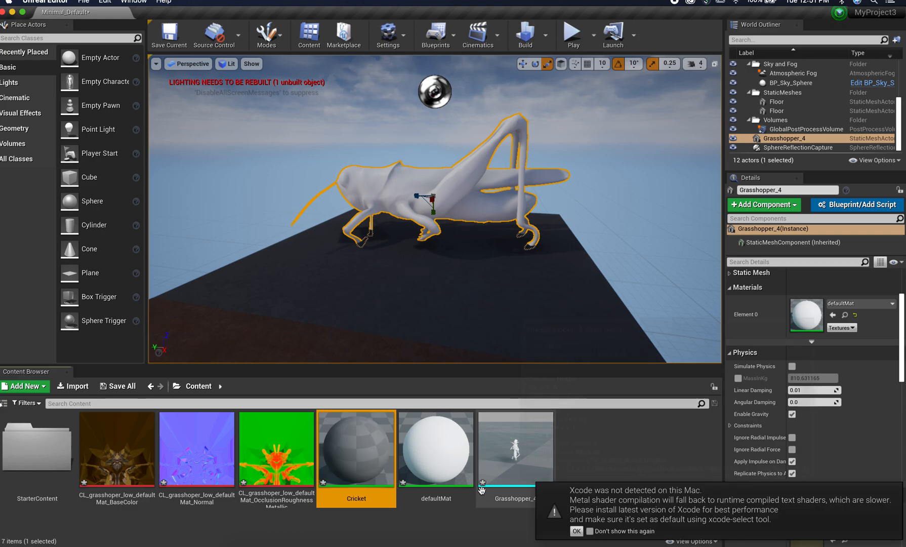
Open the Cricket material for editing, move its main node up in the graph, and reposition the editor window to uncover the imported textures
{"action": "double_click", "coordinate": [357, 453]}
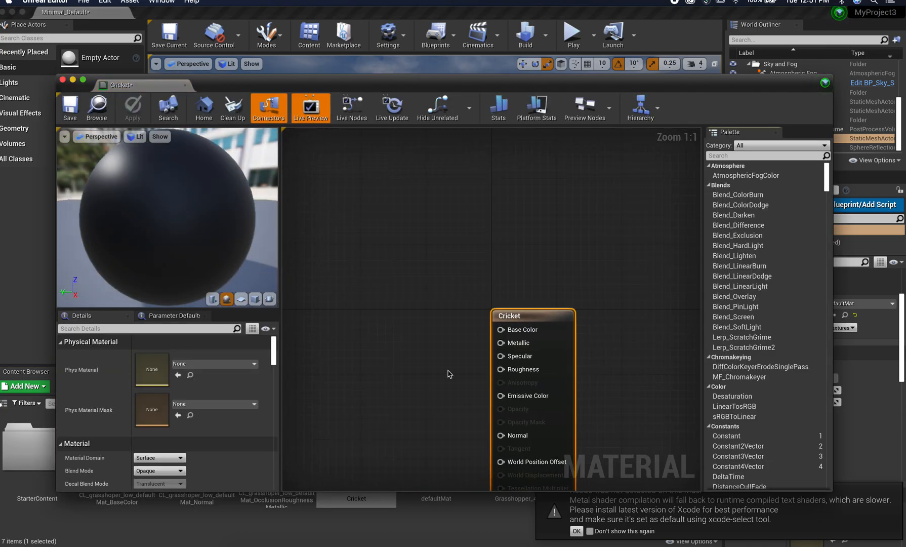
{"action": "left_click_drag", "start_coordinate": [546, 309], "coordinate": [580, 154]}
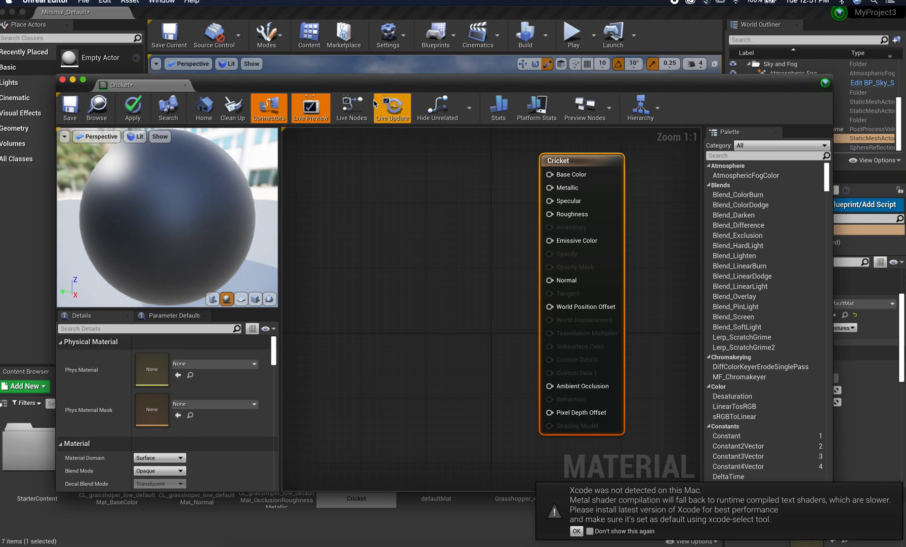
{"action": "left_click_drag", "start_coordinate": [432, 85], "coordinate": [466, 17]}
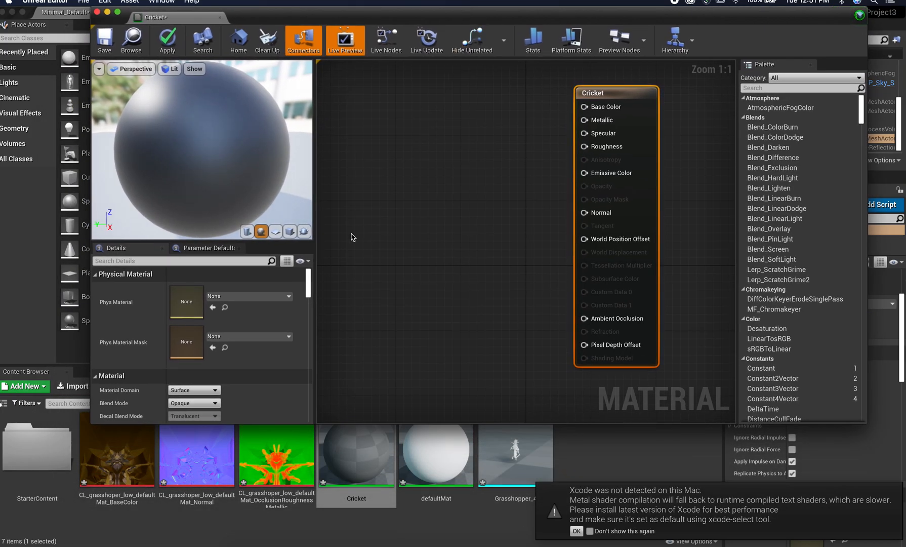
Add the BaseColor texture to the material graph and connect its RGB output to Base Color
{"action": "left_click_drag", "start_coordinate": [157, 449], "coordinate": [385, 85]}
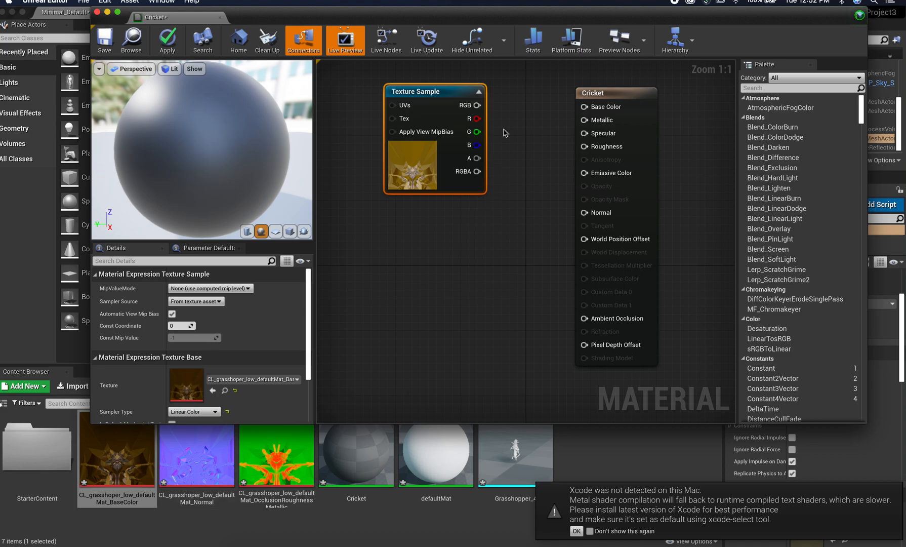
{"action": "left_click_drag", "start_coordinate": [476, 105], "coordinate": [585, 109]}
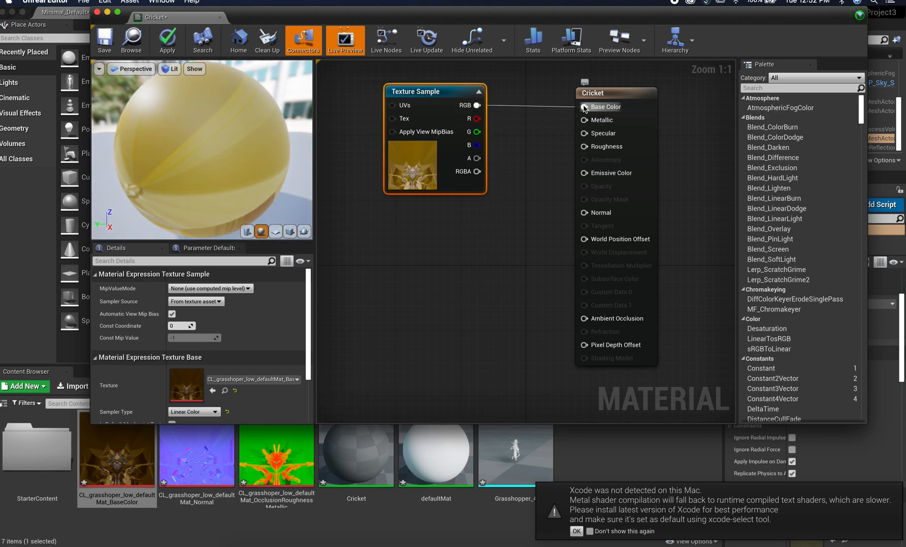
Examine the base color texture on the preview sphere from several angles and up close
{"action": "left_click_drag", "start_coordinate": [200, 190], "coordinate": [86, 152]}
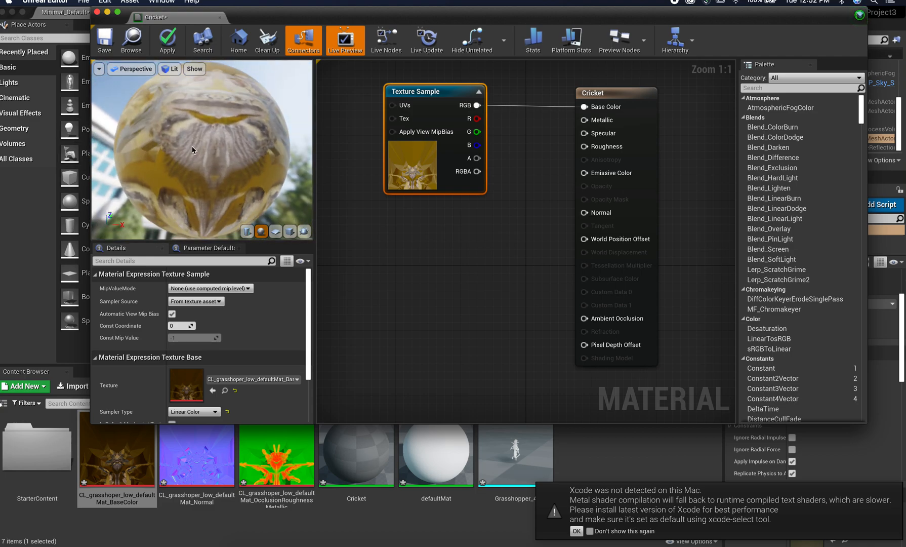
{"action": "scroll", "coordinate": [192, 149], "scroll_direction": "up", "scroll_amount": 5}
{"action": "scroll", "coordinate": [192, 150], "scroll_direction": "down", "scroll_amount": 4}
{"action": "left_click_drag", "start_coordinate": [192, 150], "coordinate": [218, 183]}
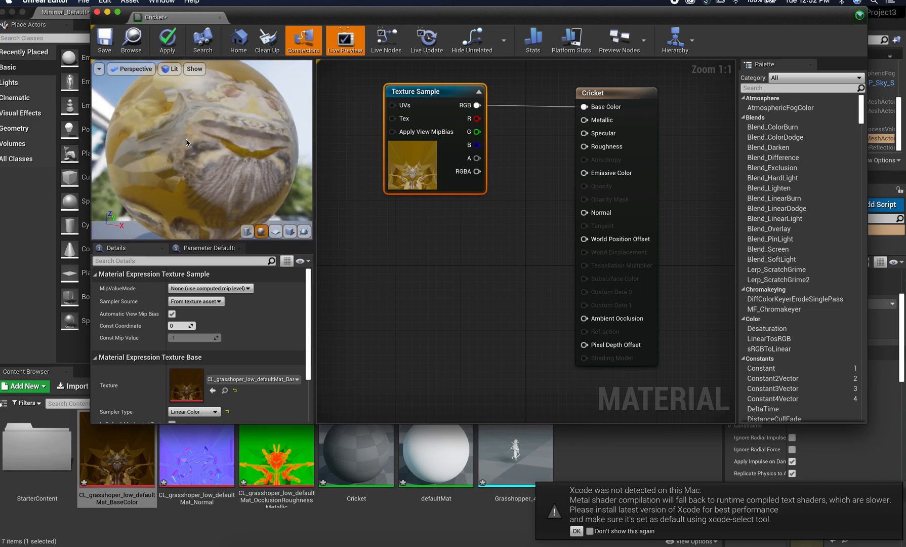
{"action": "scroll", "coordinate": [182, 111], "scroll_direction": "down", "scroll_amount": 3}
{"action": "scroll", "coordinate": [184, 116], "scroll_direction": "up", "scroll_amount": 6}
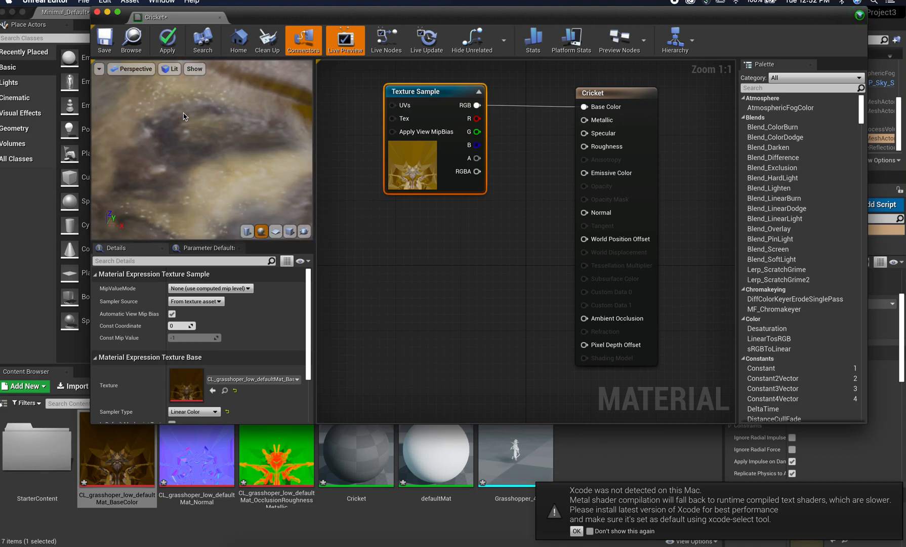
{"action": "left_click_drag", "start_coordinate": [228, 153], "coordinate": [231, 125]}
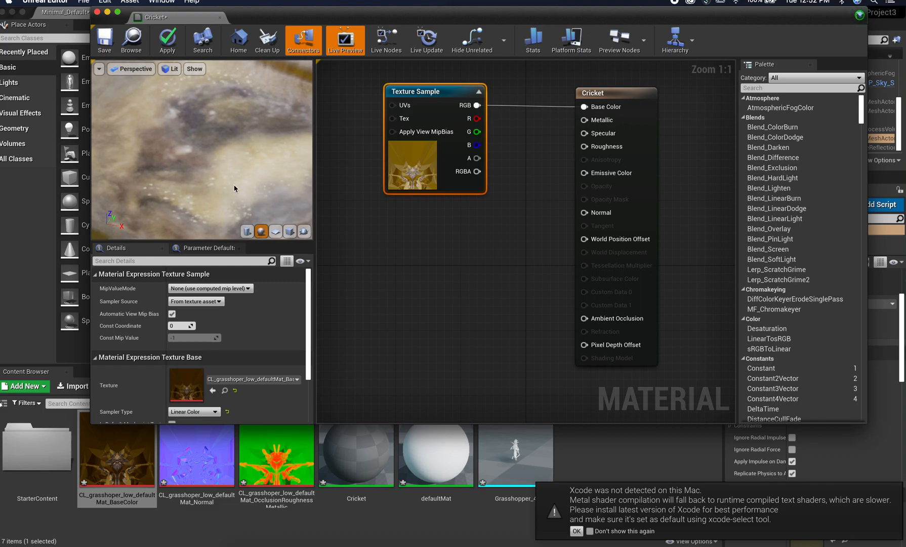
{"action": "scroll", "coordinate": [234, 188], "scroll_direction": "down", "scroll_amount": 5}
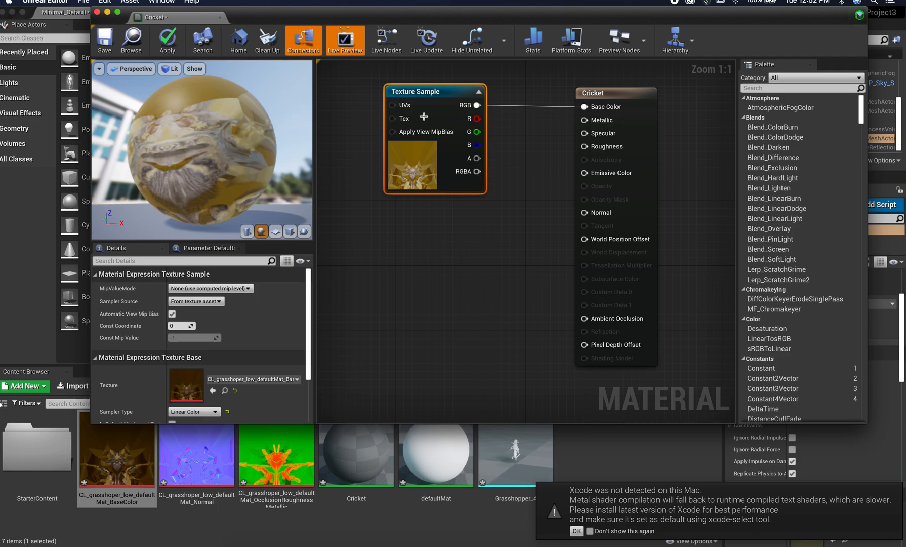
Add the Normal texture beneath the repositioned base color sample, connect its RGB output to Normal, and align the two samples
{"action": "left_click_drag", "start_coordinate": [432, 85], "coordinate": [386, 66]}
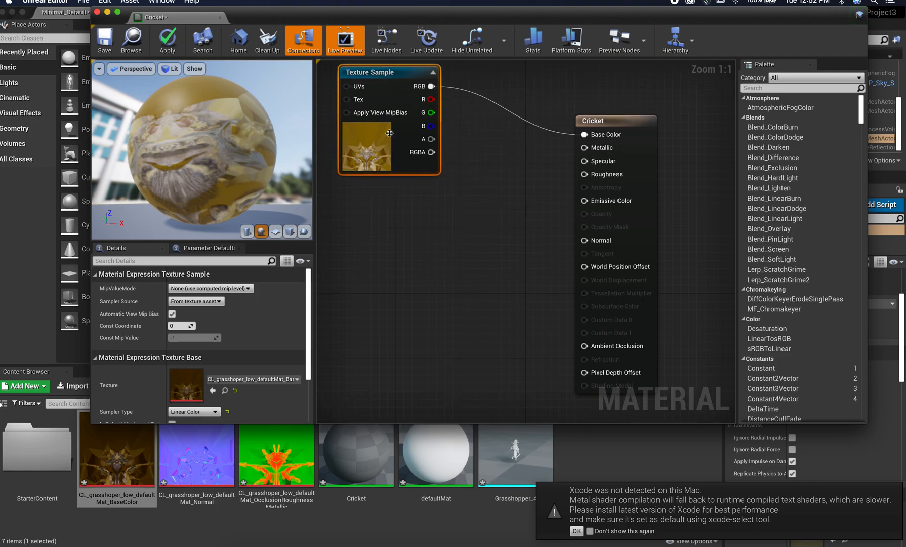
{"action": "left_click_drag", "start_coordinate": [203, 446], "coordinate": [367, 190]}
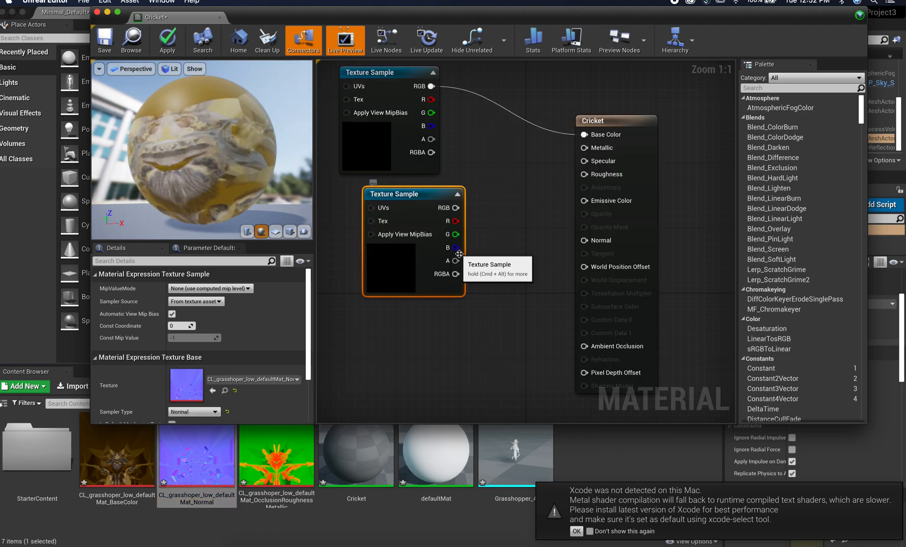
{"action": "left_click_drag", "start_coordinate": [456, 208], "coordinate": [584, 239]}
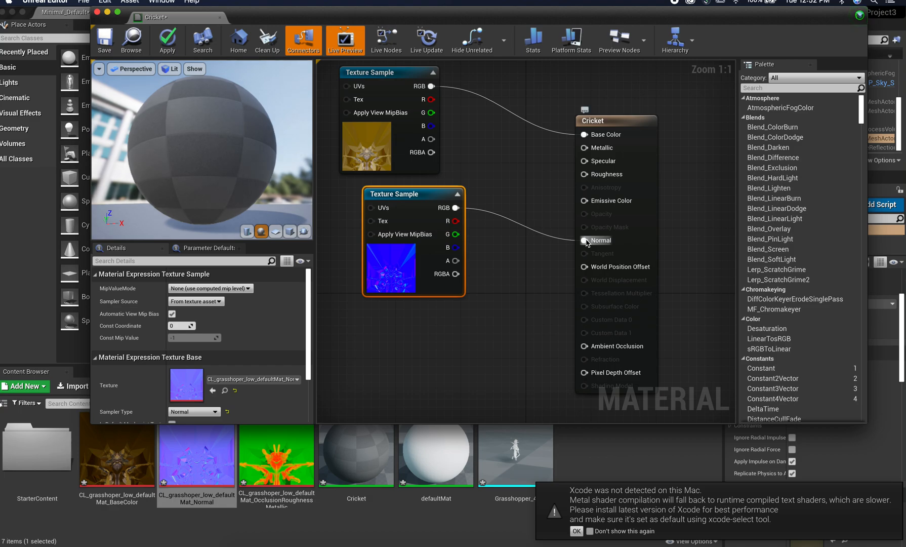
{"action": "left_click_drag", "start_coordinate": [390, 194], "coordinate": [367, 186]}
Add the OcclusionRoughnessMetallic texture and connect its red output to Ambient Occlusion, green to Roughness and blue to Metallic
{"action": "left_click_drag", "start_coordinate": [279, 448], "coordinate": [355, 316]}
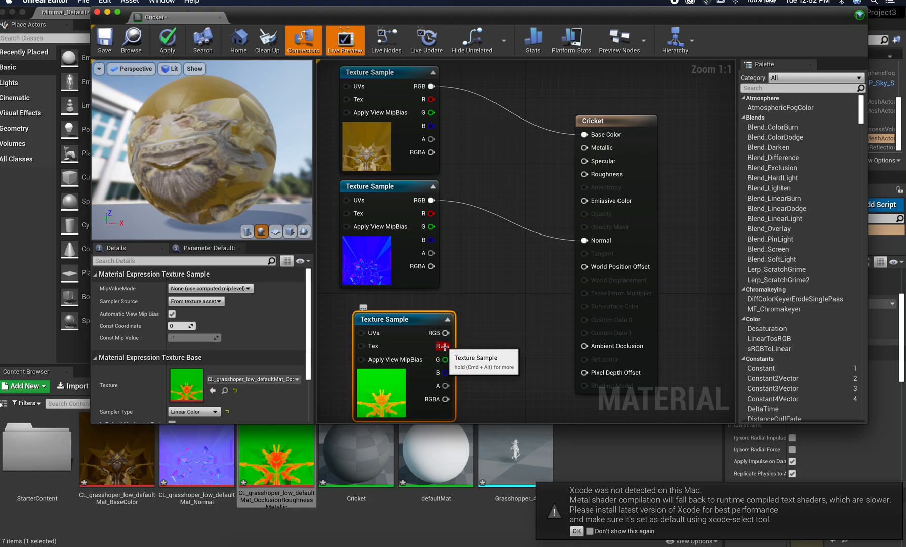
{"action": "left_click_drag", "start_coordinate": [444, 347], "coordinate": [446, 349]}
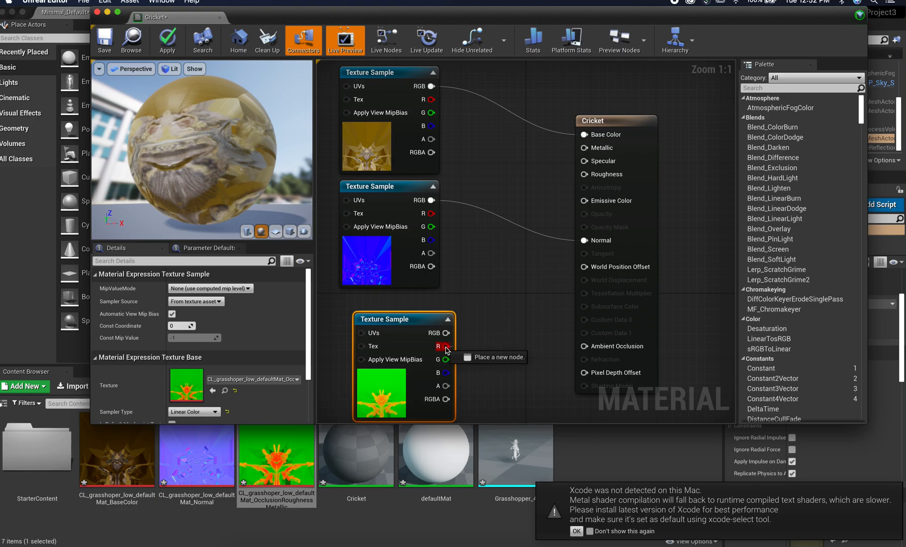
{"action": "left_click_drag", "start_coordinate": [446, 350], "coordinate": [535, 294]}
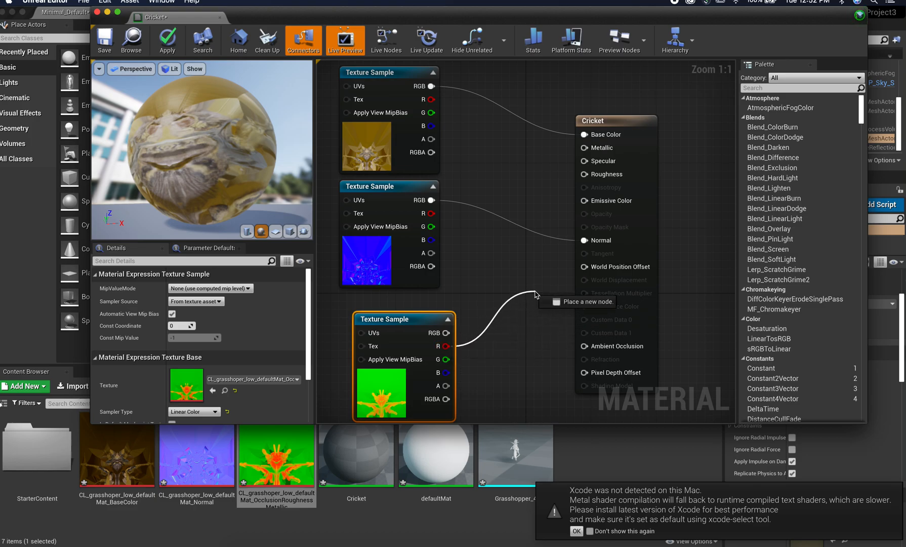
{"action": "left_click_drag", "start_coordinate": [536, 294], "coordinate": [585, 177]}
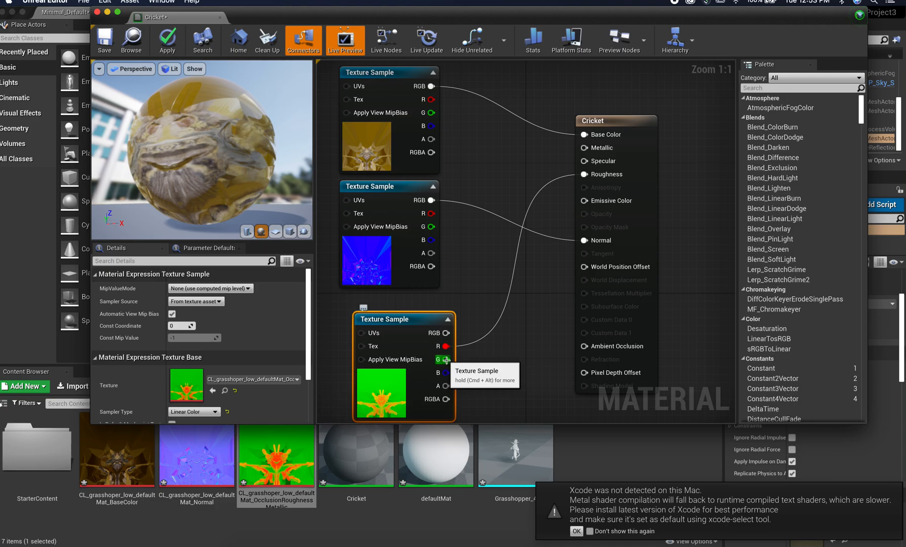
{"action": "left_click_drag", "start_coordinate": [446, 359], "coordinate": [587, 176]}
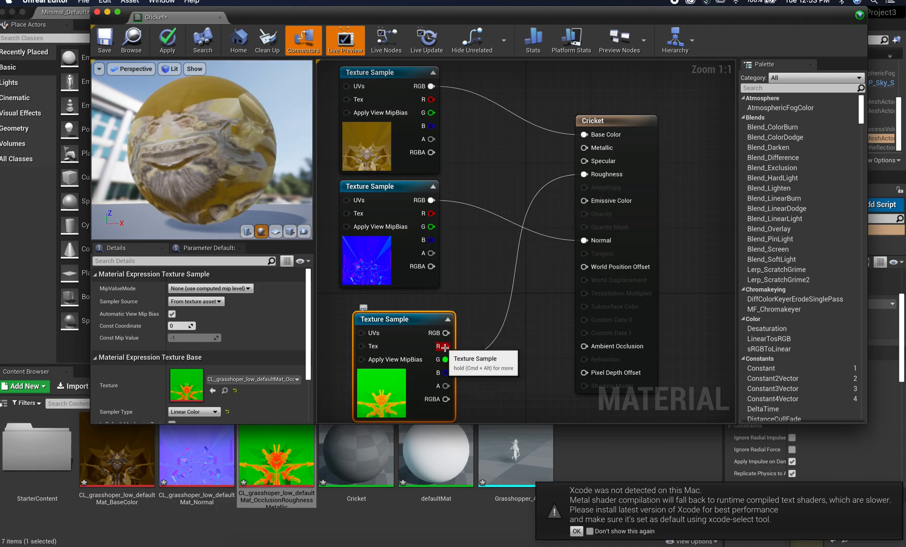
{"action": "left_click_drag", "start_coordinate": [444, 347], "coordinate": [583, 346]}
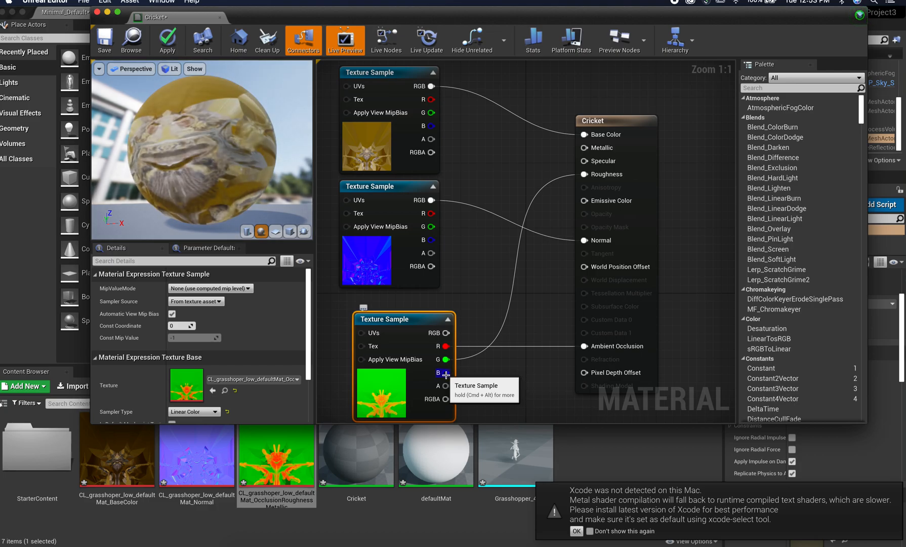
{"action": "left_click_drag", "start_coordinate": [445, 374], "coordinate": [589, 151]}
Apply and save the changes to the Cricket material, and close its editor
{"action": "left_click_drag", "start_coordinate": [212, 165], "coordinate": [212, 165]}
{"action": "scroll", "coordinate": [207, 115], "scroll_direction": "up", "scroll_amount": 5}
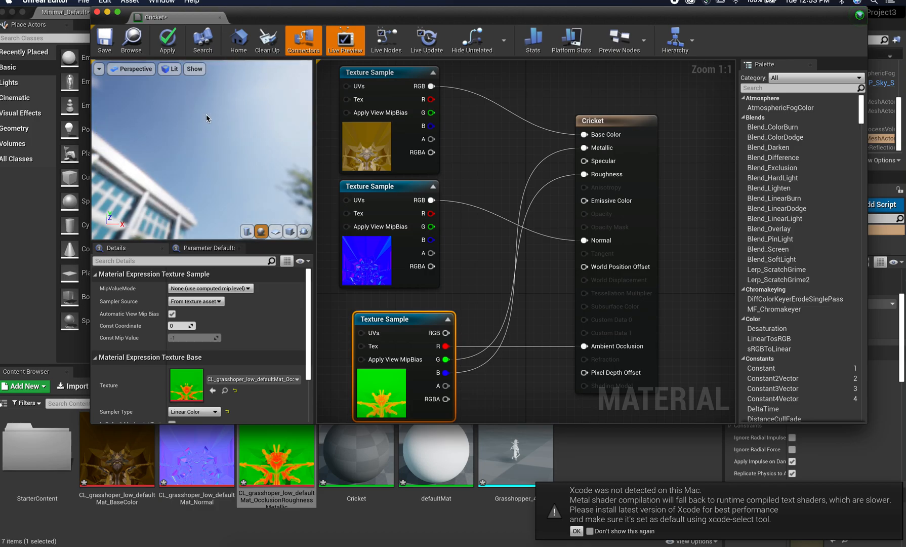
{"action": "scroll", "coordinate": [207, 115], "scroll_direction": "down", "scroll_amount": 3}
{"action": "left_click_drag", "start_coordinate": [207, 116], "coordinate": [213, 119]}
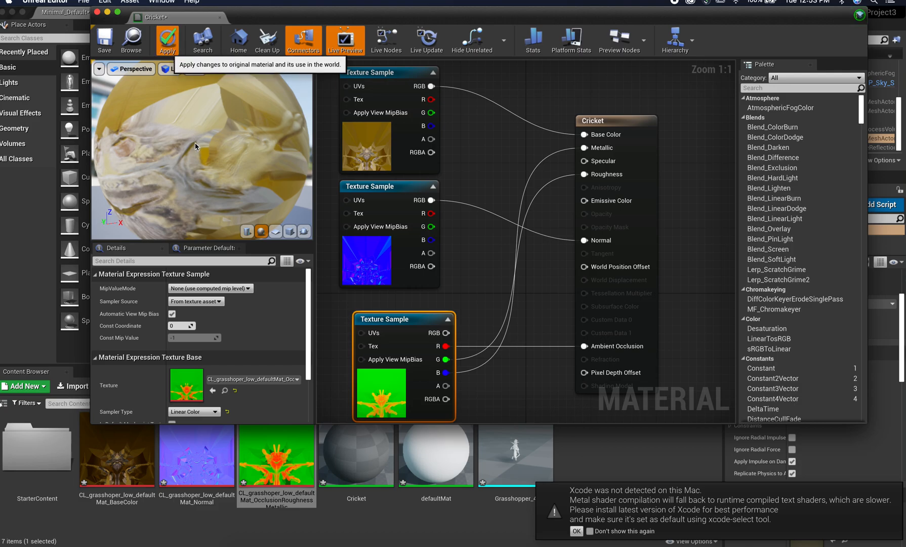
{"action": "left_click", "coordinate": [167, 40]}
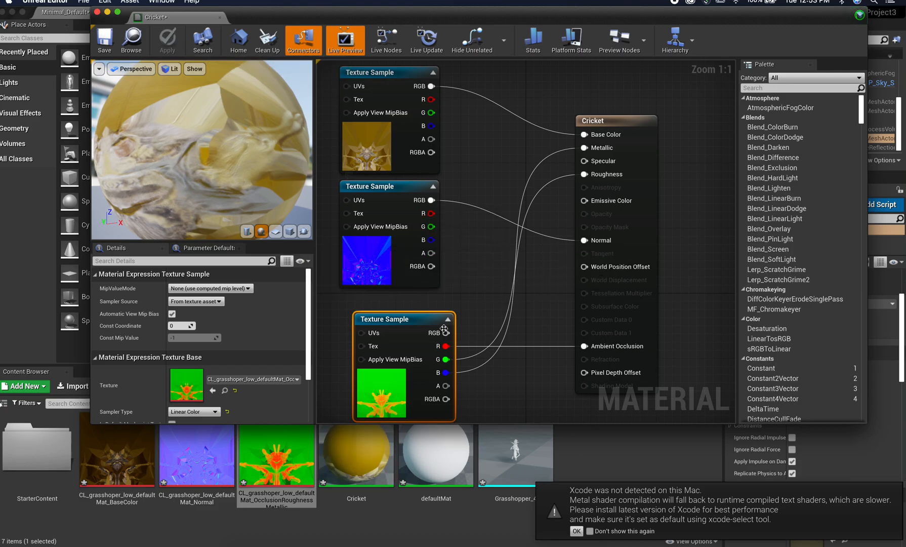
{"action": "left_click", "coordinate": [113, 49]}
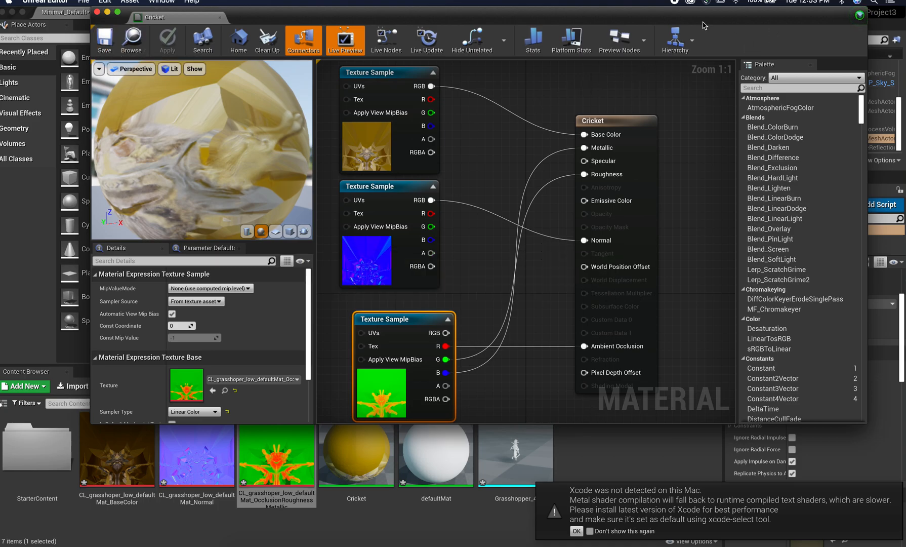
{"action": "left_click", "coordinate": [97, 12]}
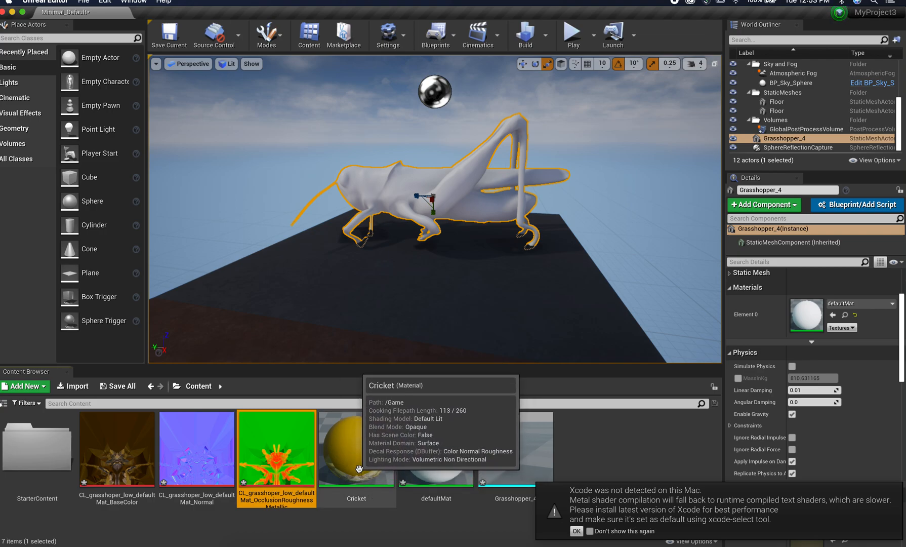
Select the grasshopper in the level and assign the Cricket material to it
{"action": "left_click", "coordinate": [591, 247]}
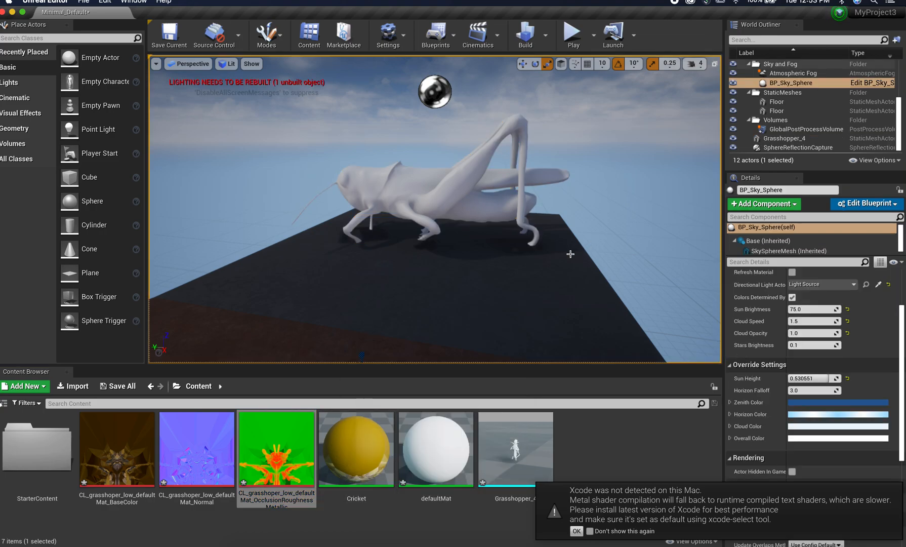
{"action": "left_click", "coordinate": [568, 256]}
{"action": "left_click", "coordinate": [456, 197]}
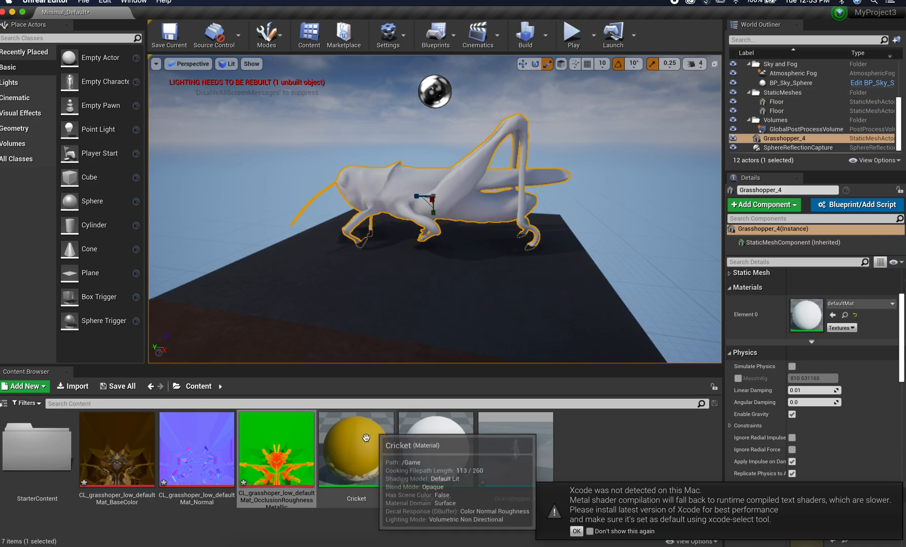
{"action": "left_click_drag", "start_coordinate": [356, 435], "coordinate": [399, 188]}
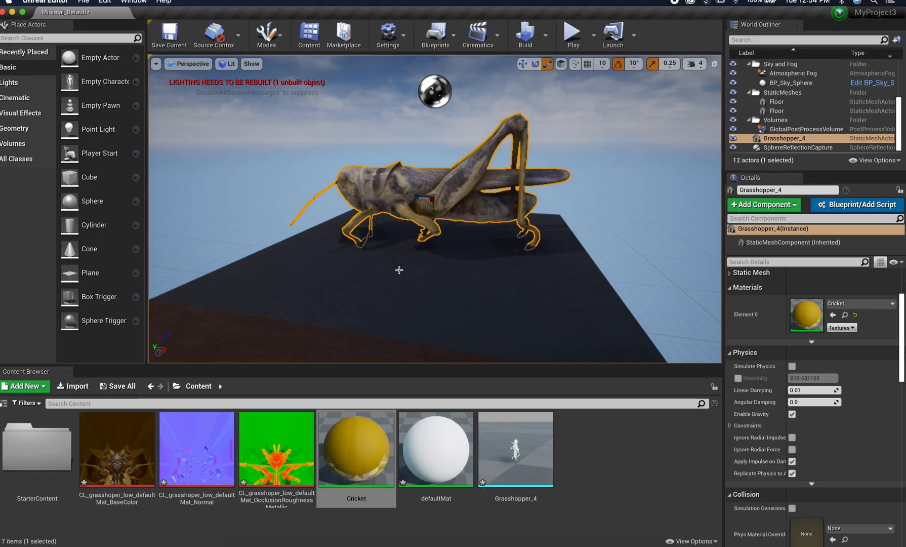
Inspect the textured grasshopper in the level from both sides and up close
{"action": "left_click_drag", "start_coordinate": [306, 269], "coordinate": [390, 269], "text": "alt"}
{"action": "right_click_drag", "start_coordinate": [319, 269], "coordinate": [430, 270], "text": "alt"}
{"action": "left_click_drag", "start_coordinate": [430, 270], "coordinate": [329, 270], "text": "alt"}
{"action": "right_click_drag", "start_coordinate": [329, 270], "coordinate": [365, 269], "text": "alt"}
{"action": "left_click_drag", "start_coordinate": [365, 270], "coordinate": [385, 254], "text": "alt"}
{"action": "right_click_drag", "start_coordinate": [486, 236], "coordinate": [433, 236], "text": "alt"}
{"action": "left_click", "coordinate": [563, 290]}
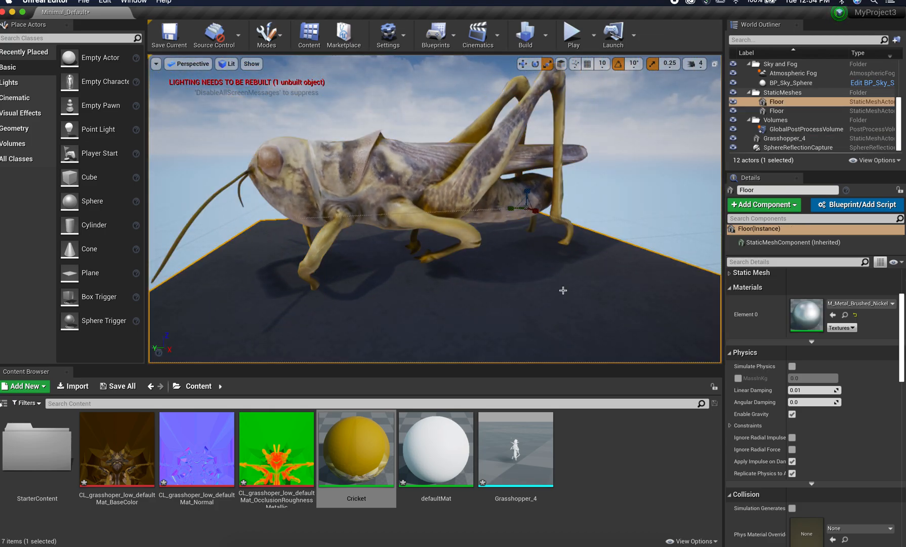
{"action": "left_click_drag", "start_coordinate": [492, 298], "coordinate": [516, 298], "text": "alt"}
Switch to Substance Painter and examine the painted grasshopper's body and head for comparison
{"action": "key", "text": "super+Tab"}
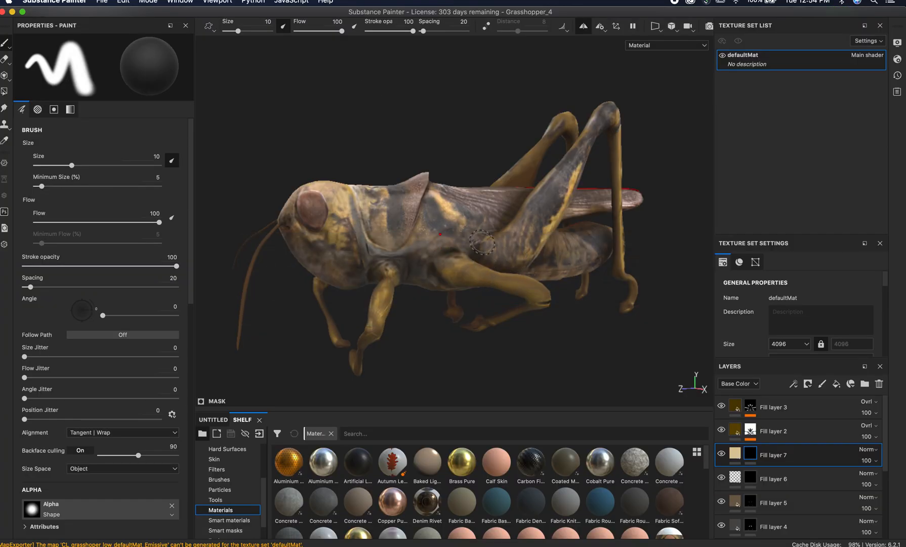
{"action": "mouse_move", "coordinate": [481, 231]}
{"action": "left_mouse_down", "text": "alt"}
{"action": "mouse_move", "coordinate": [493, 298]}
{"action": "mouse_move", "coordinate": [424, 328]}
{"action": "mouse_move", "coordinate": [513, 321]}
{"action": "left_mouse_up", "text": "alt"}
{"action": "mouse_move", "coordinate": [434, 322]}
{"action": "right_mouse_down", "text": "alt"}
{"action": "mouse_move", "coordinate": [484, 318]}
{"action": "mouse_move", "coordinate": [637, 336]}
{"action": "right_mouse_up", "text": "alt"}
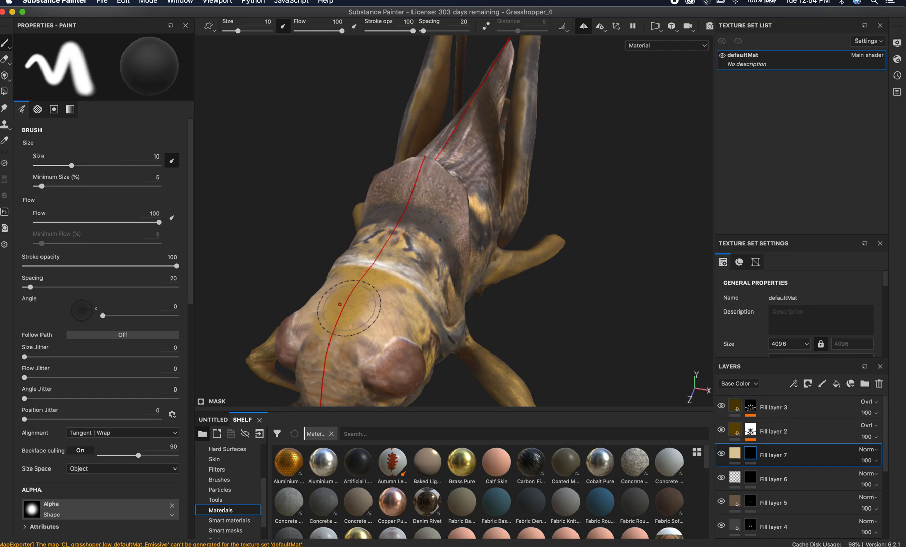
Switch back to Unreal Editor and review the grasshopper on its platform from afar and up close
{"action": "key", "text": "super+Tab"}
{"action": "left_click_drag", "start_coordinate": [334, 234], "coordinate": [469, 263], "text": "alt"}
{"action": "right_click_drag", "start_coordinate": [505, 271], "coordinate": [493, 210], "text": "alt"}
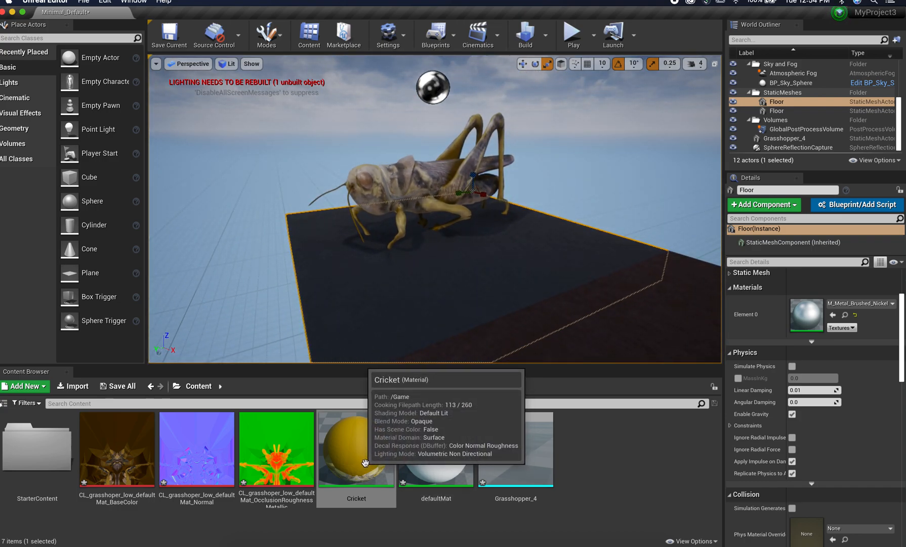
{"action": "scroll", "coordinate": [327, 202], "scroll_direction": "up", "scroll_amount": 5}
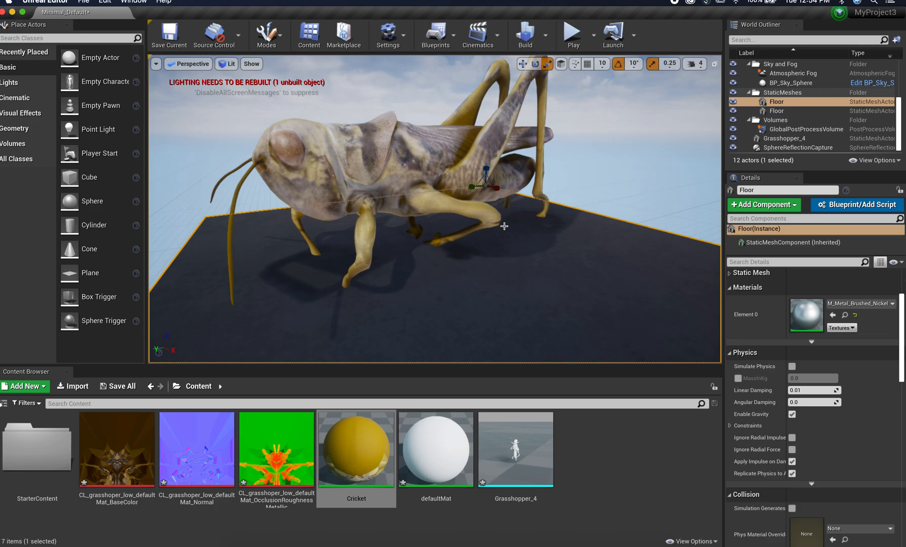
Select the Light Source directional light in the level and darken its light color to a brightness value of about 0.61
{"action": "scroll", "coordinate": [528, 235], "scroll_direction": "down", "scroll_amount": 8}
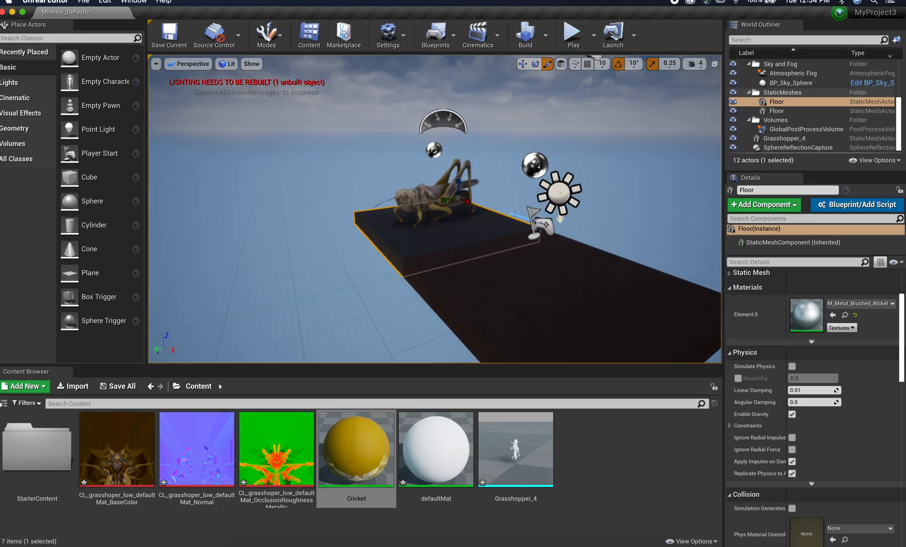
{"action": "scroll", "coordinate": [594, 157], "scroll_direction": "down", "scroll_amount": 5}
{"action": "left_click_drag", "start_coordinate": [594, 157], "coordinate": [594, 132], "text": "alt"}
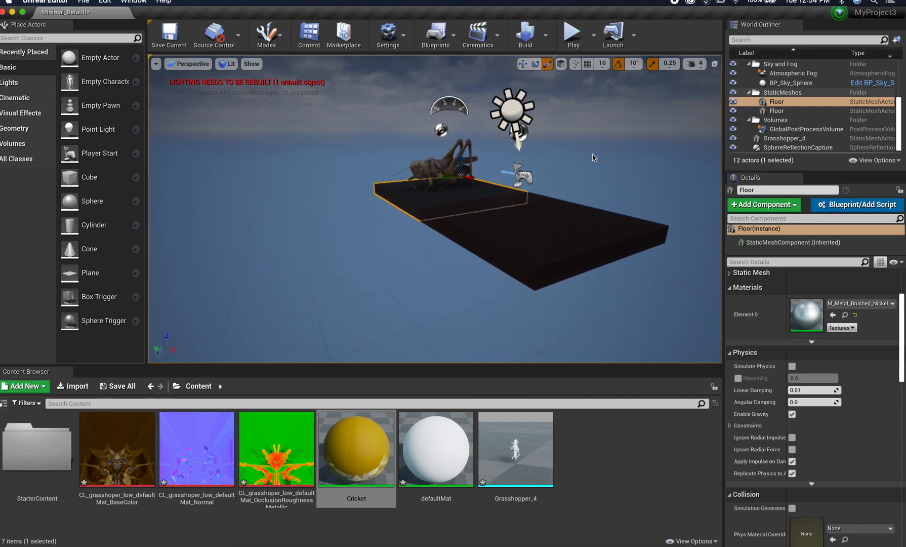
{"action": "left_click", "coordinate": [525, 102]}
{"action": "scroll", "coordinate": [605, 174], "scroll_direction": "down", "scroll_amount": 6}
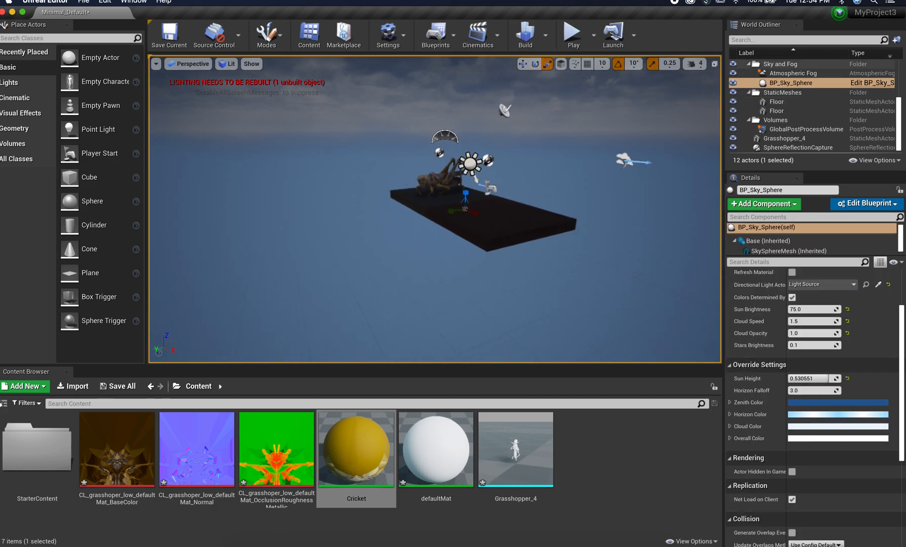
{"action": "left_click_drag", "start_coordinate": [577, 187], "coordinate": [628, 127], "text": "alt"}
{"action": "left_click_drag", "start_coordinate": [573, 156], "coordinate": [572, 189], "text": "alt"}
{"action": "left_click", "coordinate": [544, 165]}
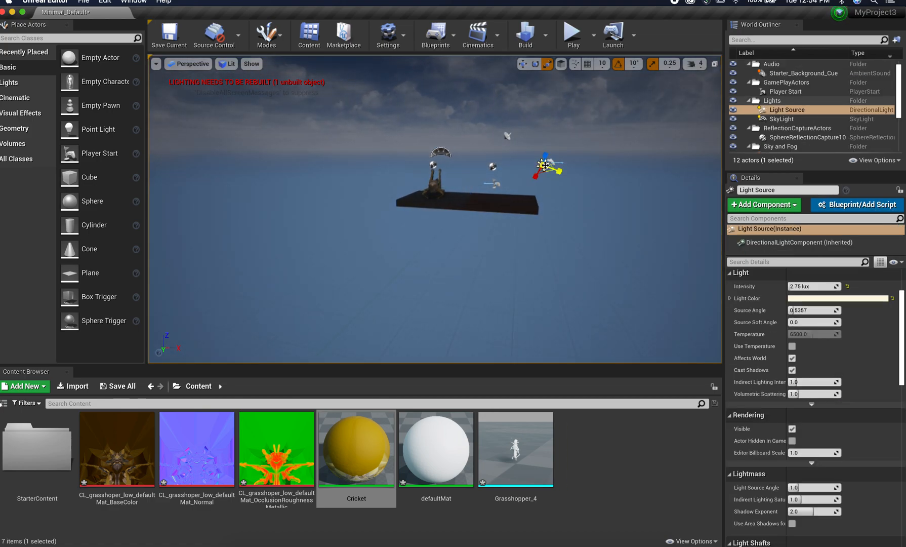
{"action": "left_click", "coordinate": [834, 299]}
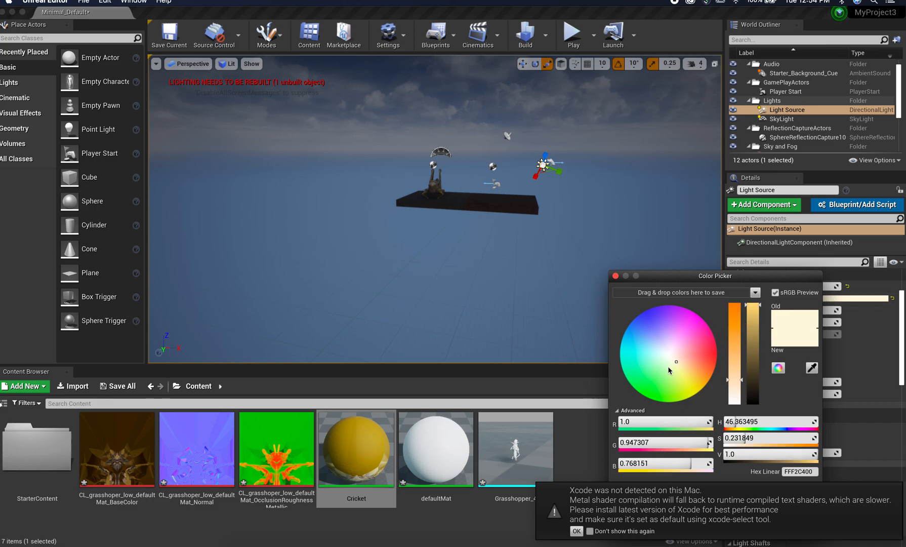
{"action": "left_click_drag", "start_coordinate": [754, 318], "coordinate": [755, 342]}
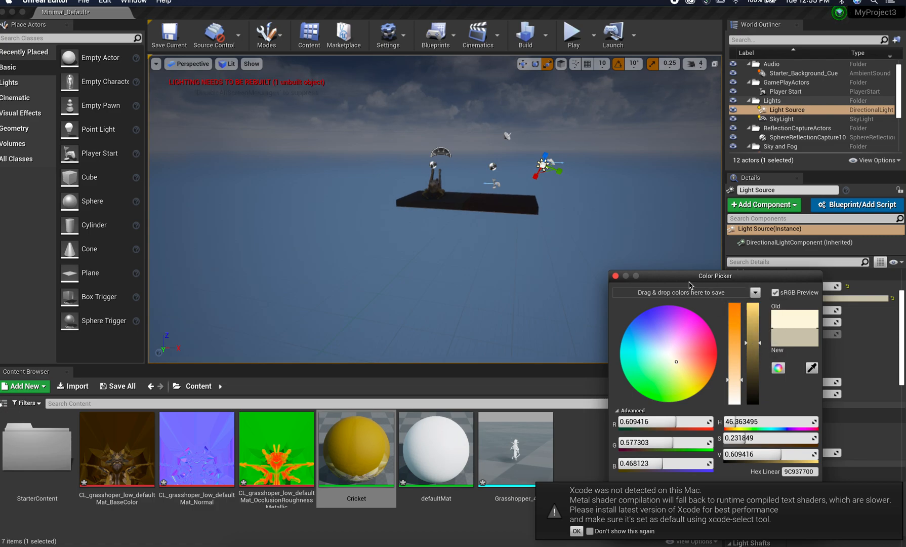
{"action": "left_click_drag", "start_coordinate": [734, 379], "coordinate": [734, 375]}
{"action": "left_click", "coordinate": [616, 277]}
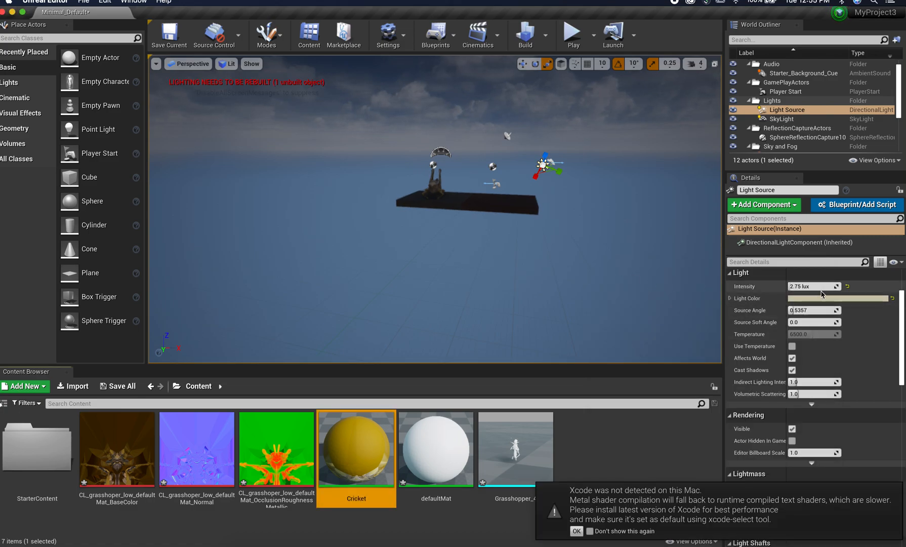
Enable the Use Temperature option for the Light Source
{"action": "left_click", "coordinate": [837, 286]}
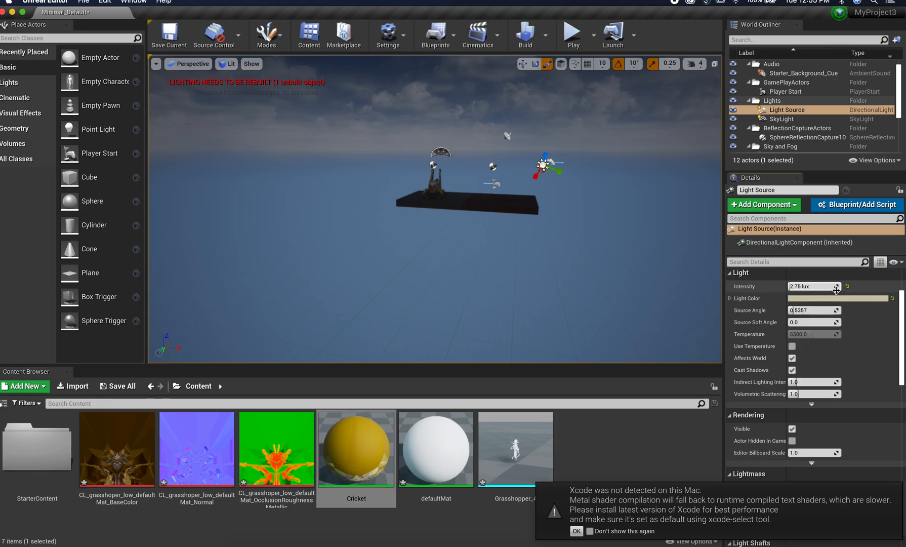
{"action": "left_click", "coordinate": [836, 287]}
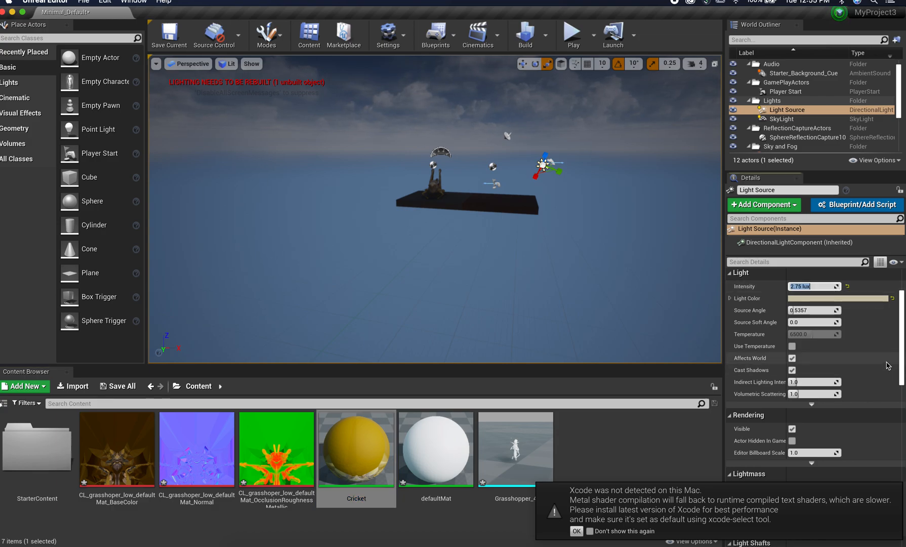
{"action": "scroll", "coordinate": [886, 363], "scroll_direction": "down", "scroll_amount": 1}
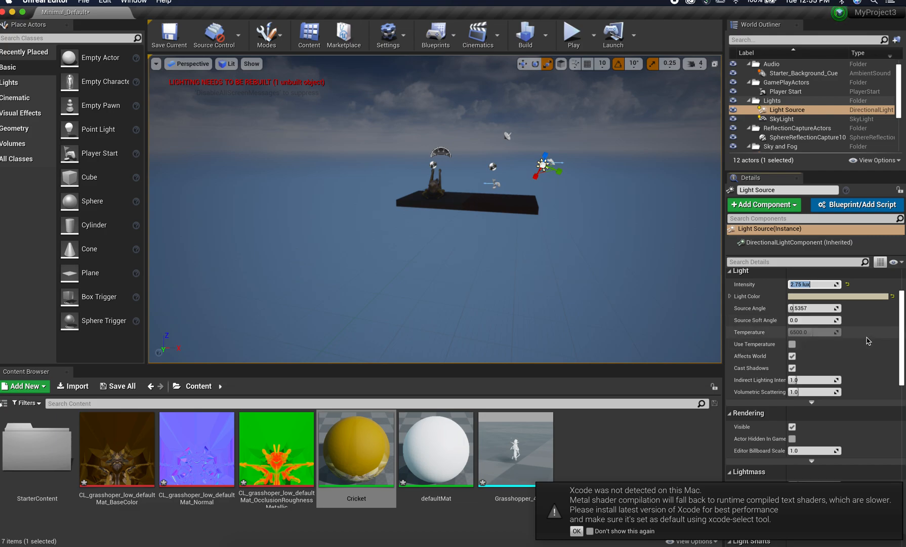
{"action": "scroll", "coordinate": [860, 340], "scroll_direction": "down", "scroll_amount": 1}
{"action": "left_click", "coordinate": [792, 342]}
Look through the Light Source's remaining properties, including Lightmass, light shafts, shadow maps and ray tracing
{"action": "scroll", "coordinate": [862, 358], "scroll_direction": "down", "scroll_amount": 2}
{"action": "scroll", "coordinate": [862, 358], "scroll_direction": "down", "scroll_amount": 1}
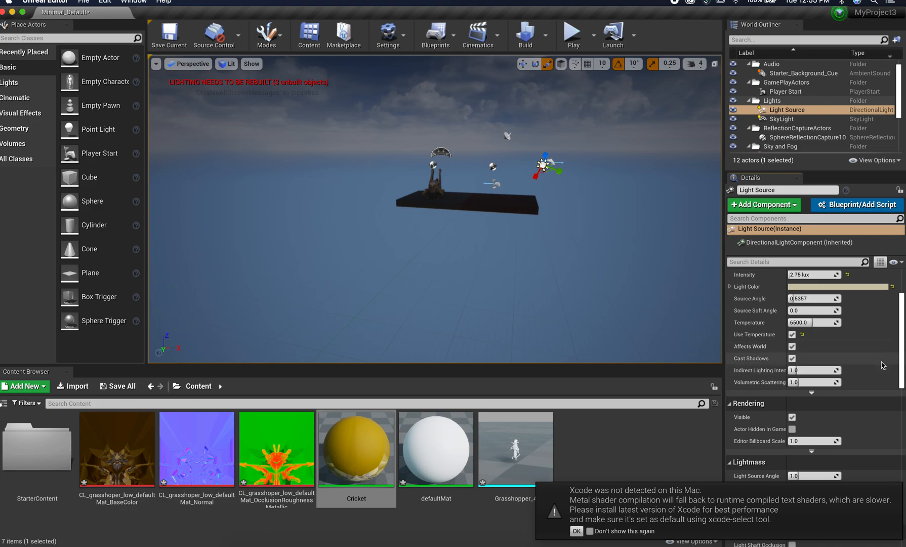
{"action": "scroll", "coordinate": [881, 365], "scroll_direction": "down", "scroll_amount": 3}
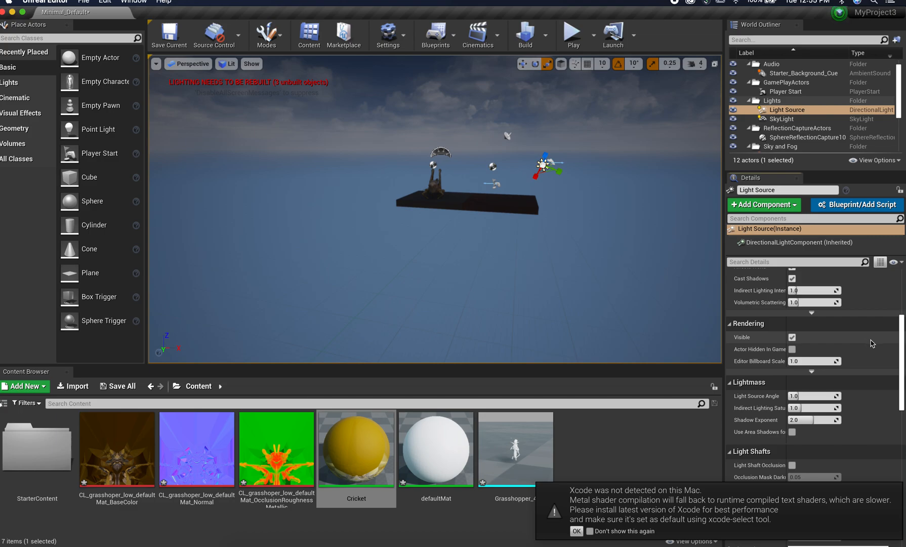
{"action": "scroll", "coordinate": [875, 349], "scroll_direction": "down", "scroll_amount": 2}
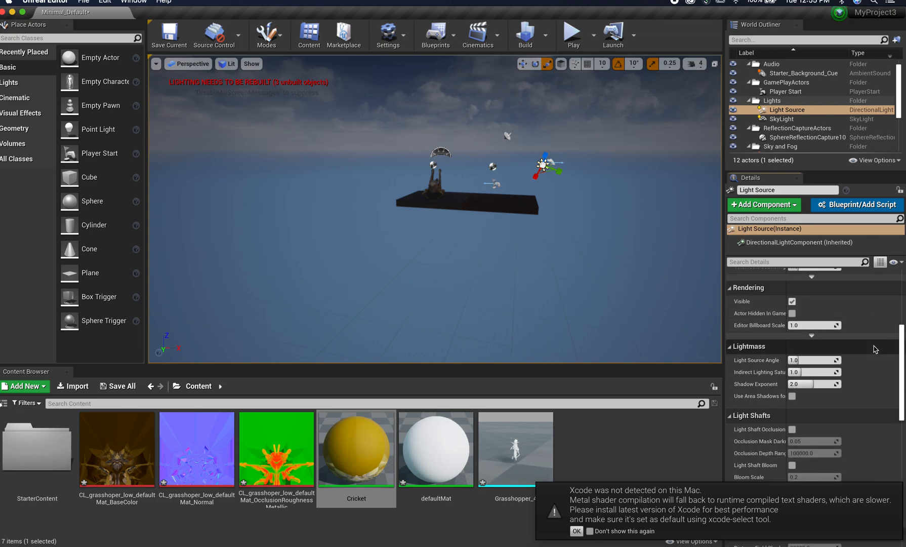
{"action": "scroll", "coordinate": [876, 350], "scroll_direction": "down", "scroll_amount": 1}
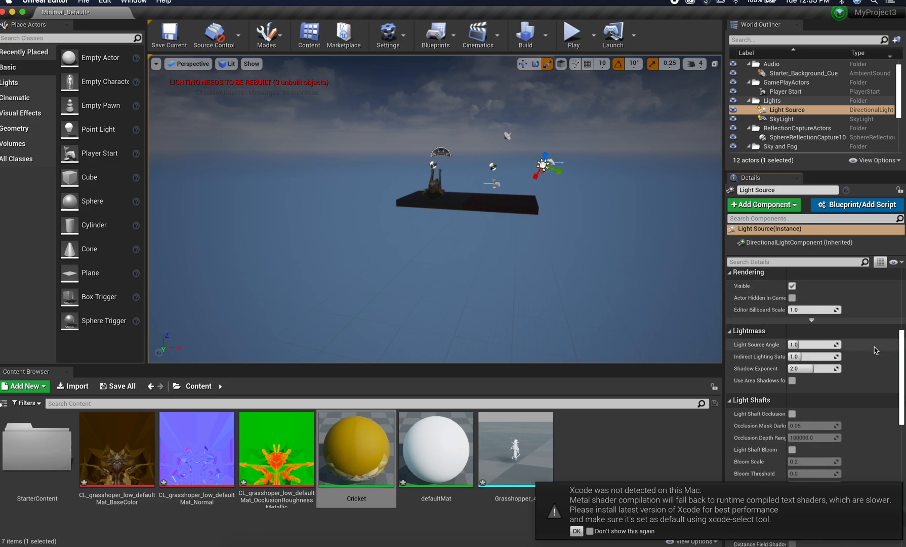
{"action": "scroll", "coordinate": [876, 348], "scroll_direction": "down", "scroll_amount": 5}
{"action": "scroll", "coordinate": [875, 349], "scroll_direction": "down", "scroll_amount": 4}
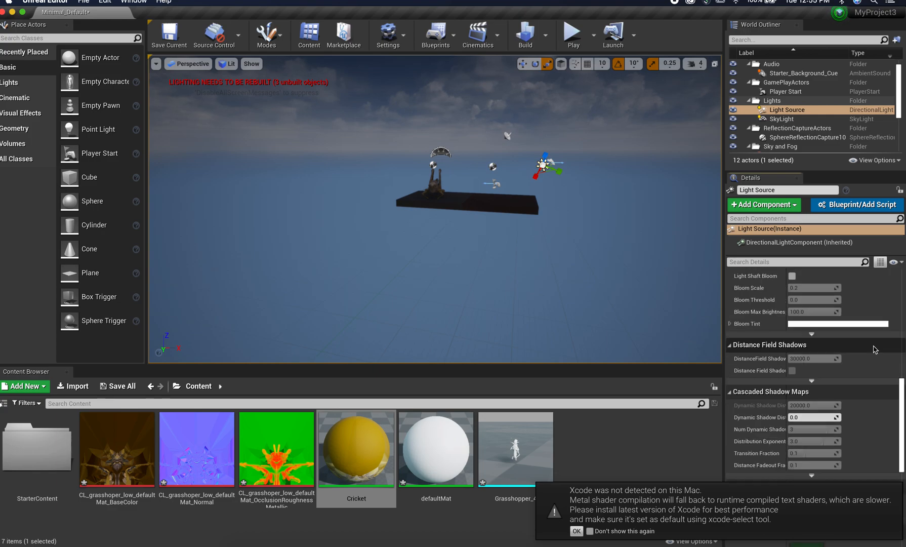
{"action": "scroll", "coordinate": [875, 349], "scroll_direction": "down", "scroll_amount": 15}
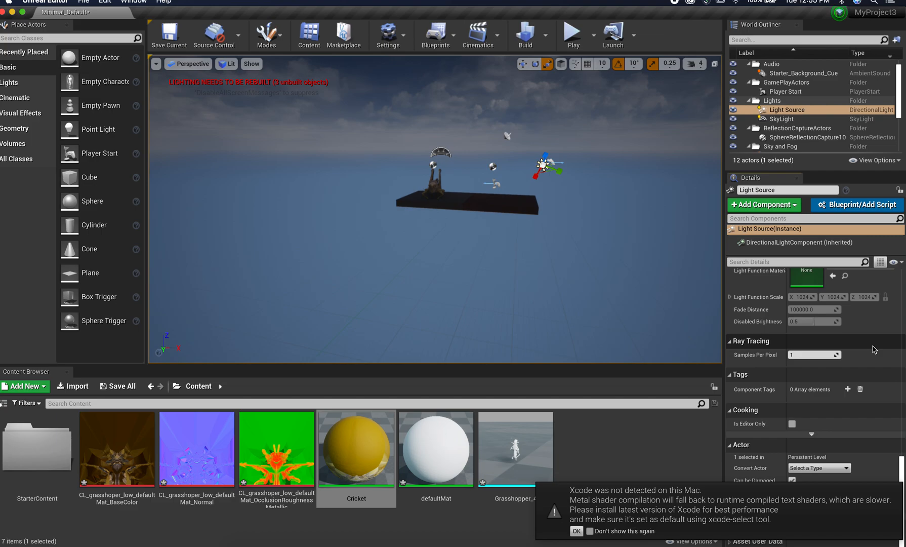
{"action": "scroll", "coordinate": [875, 348], "scroll_direction": "up", "scroll_amount": 20}
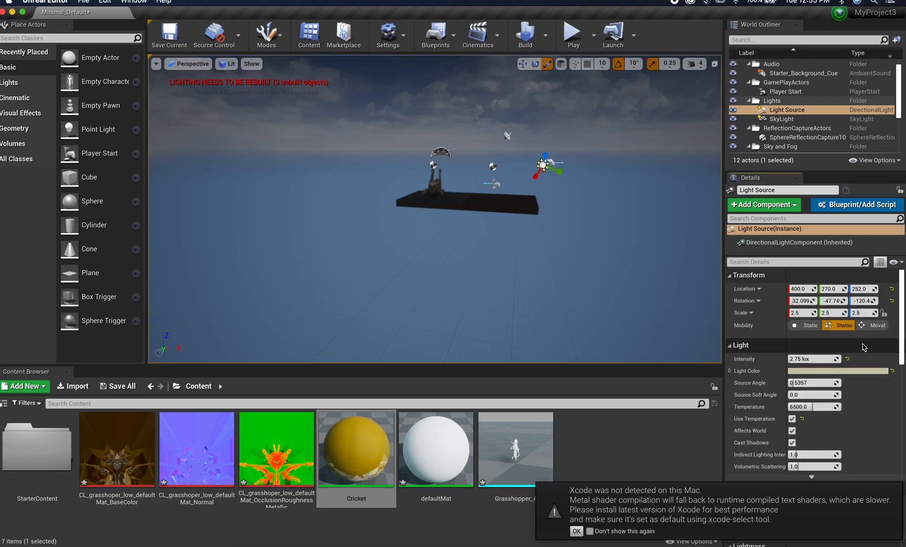
Play the level and move around the grasshopper to examine its legs, head and body up close
{"action": "left_click", "coordinate": [572, 40]}
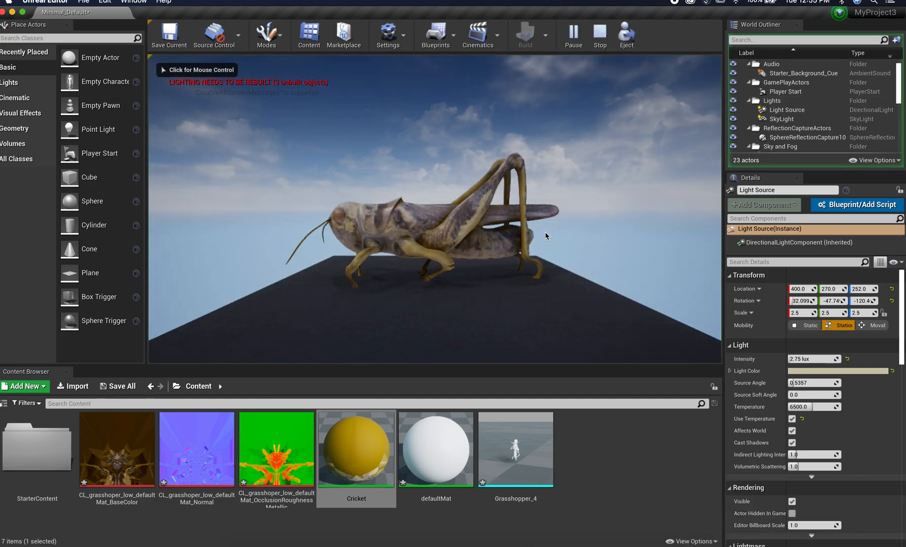
{"action": "left_click", "coordinate": [457, 288]}
{"action": "key", "text": "w"}
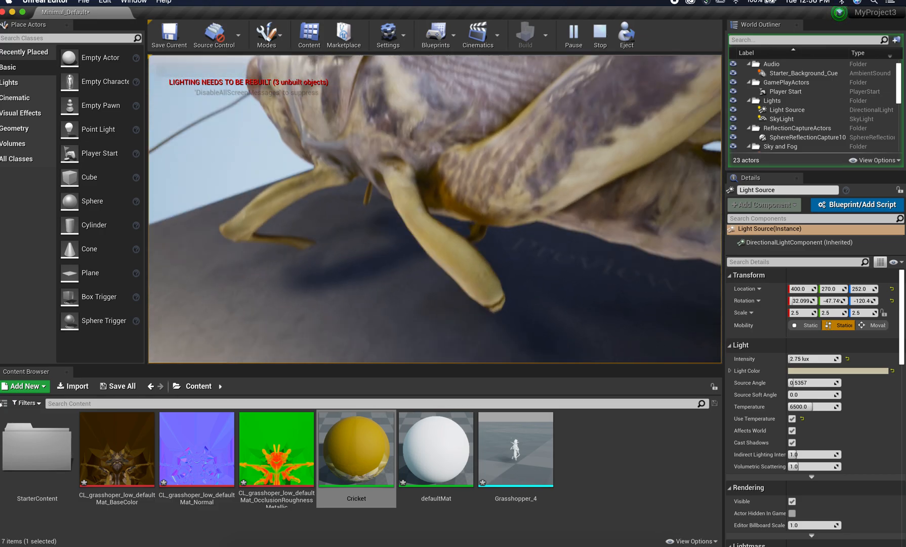
{"action": "key", "text": "s"}
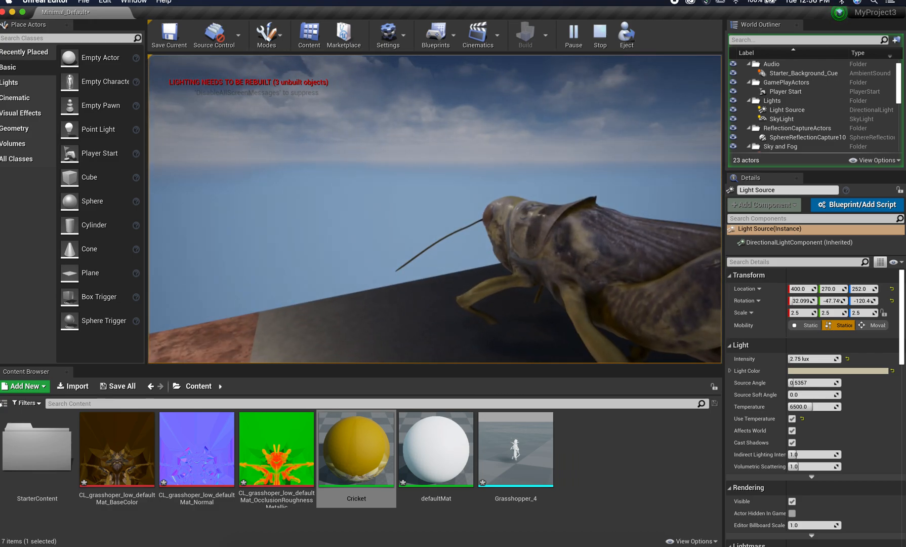
{"action": "key", "text": "w"}
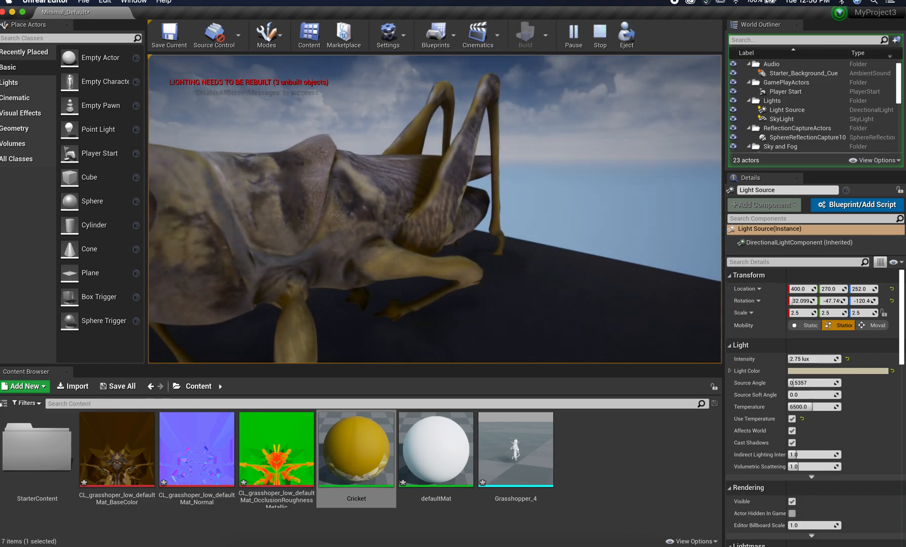
{"action": "key", "text": "w"}
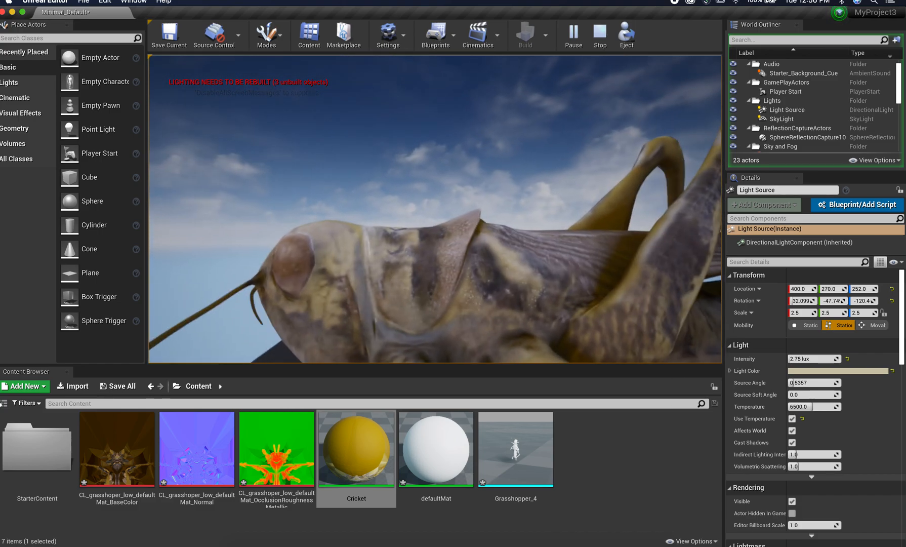
{"action": "key", "text": "w"}
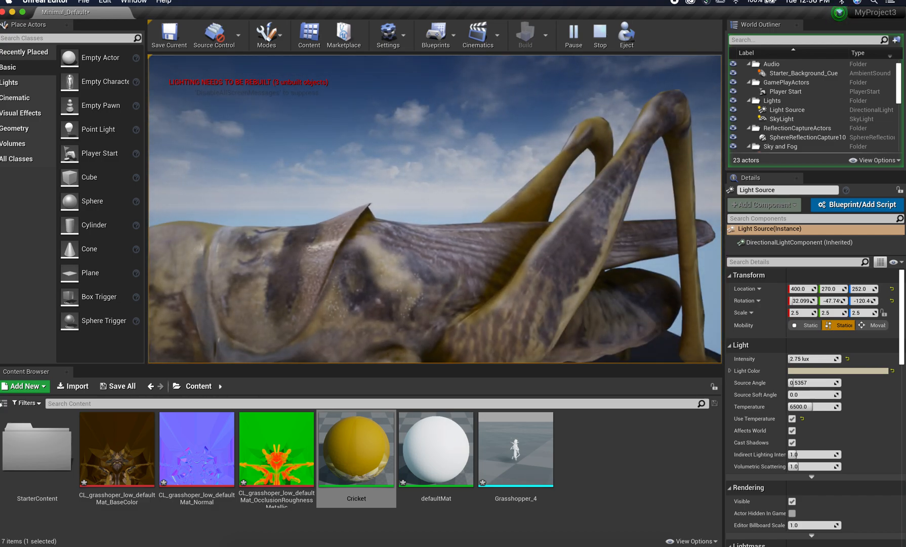
{"action": "key", "text": "s"}
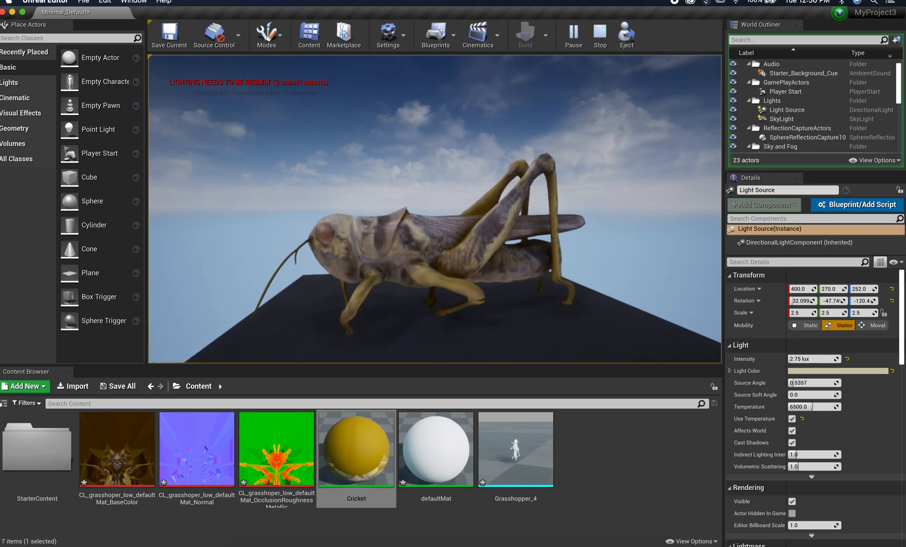
Examine the grasshopper's hind legs, abdomen and head in the running level, and end the play session
{"action": "key", "text": "s"}
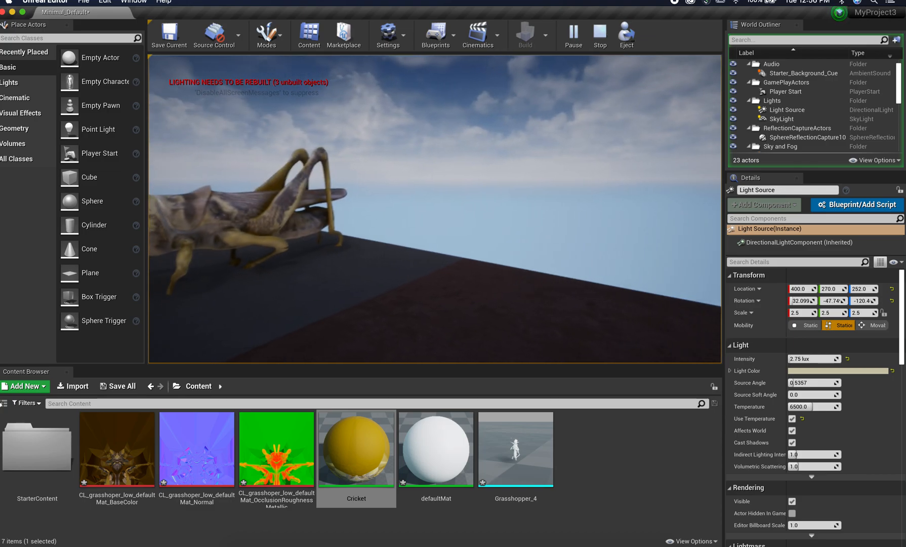
{"action": "key", "text": "w"}
{"action": "key", "text": "s"}
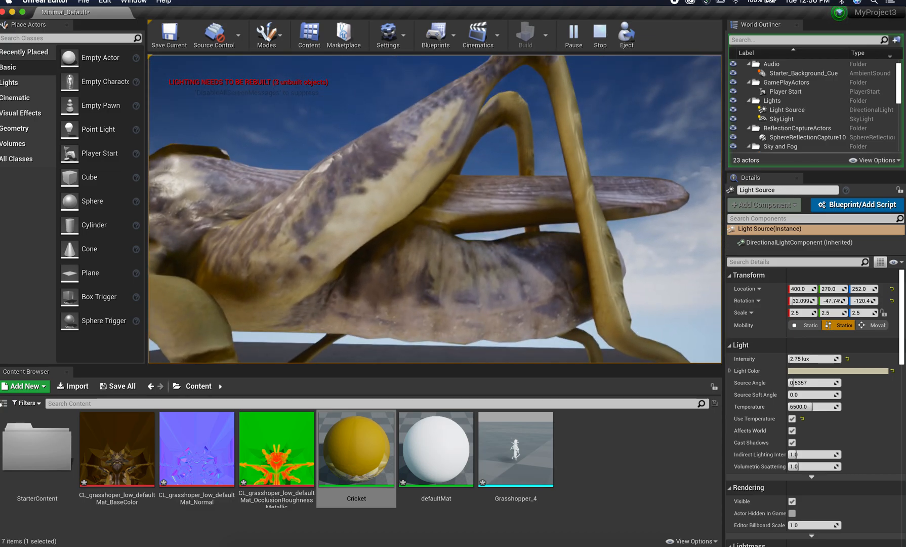
{"action": "key", "text": "s"}
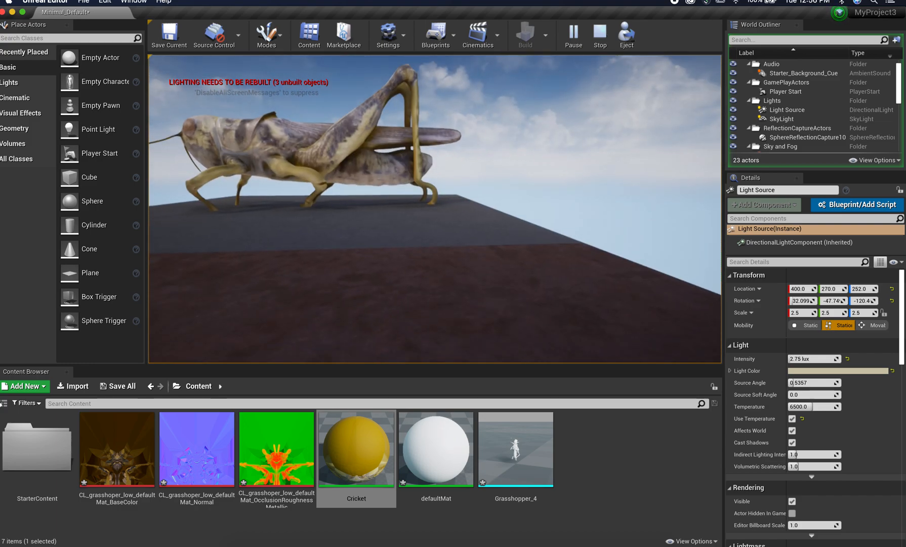
{"action": "key", "text": "w"}
{"action": "key", "text": "w"}
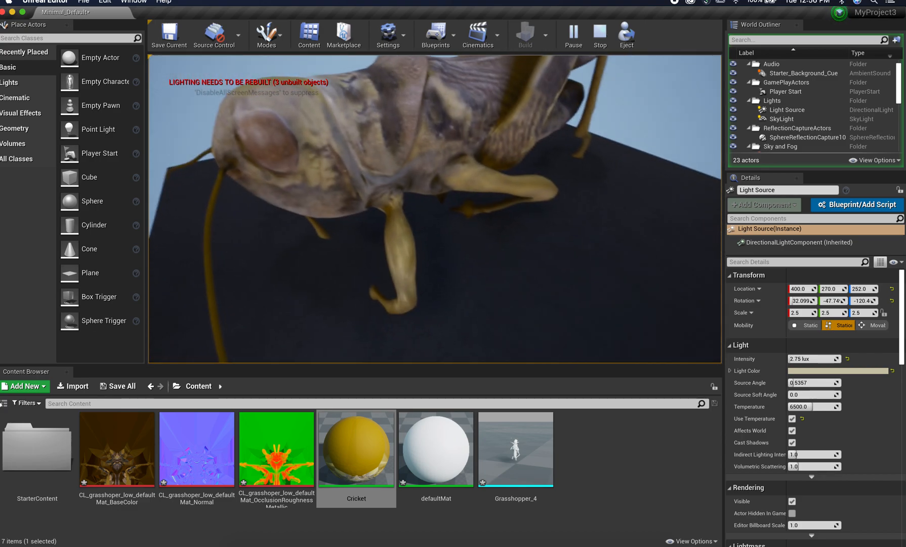
{"action": "key", "text": "s"}
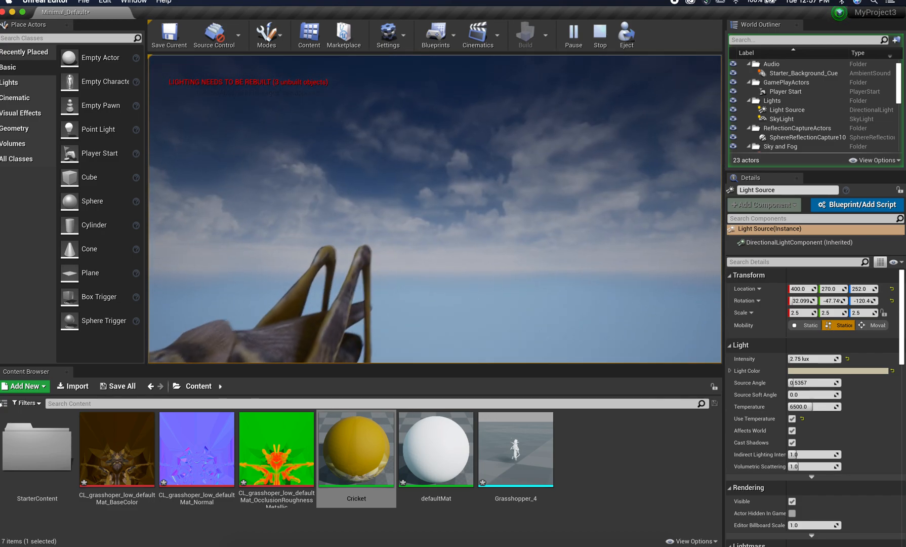
{"action": "key", "text": "Escape"}
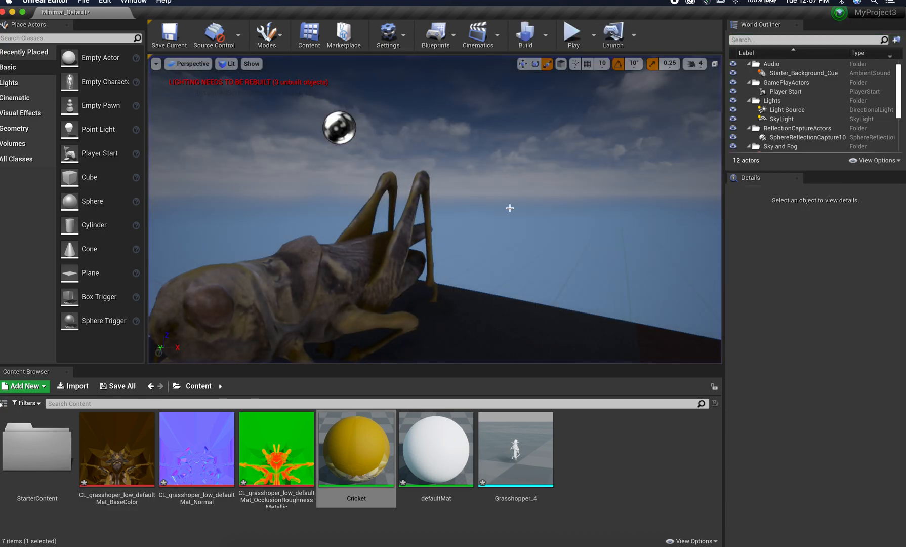
Inspect the surface detail on the grasshopper's back up close and from different angles in the editor viewport
{"action": "right_click_drag", "start_coordinate": [469, 281], "coordinate": [347, 178]}
{"action": "scroll", "coordinate": [465, 177], "scroll_direction": "up", "scroll_amount": 3}
{"action": "scroll", "coordinate": [434, 208], "scroll_direction": "up", "scroll_amount": 4}
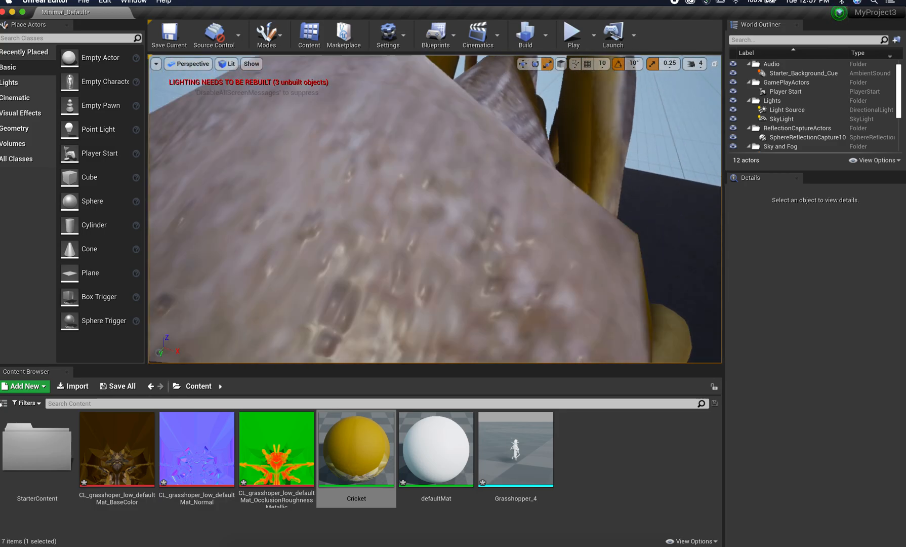
{"action": "scroll", "coordinate": [420, 265], "scroll_direction": "down", "scroll_amount": 3}
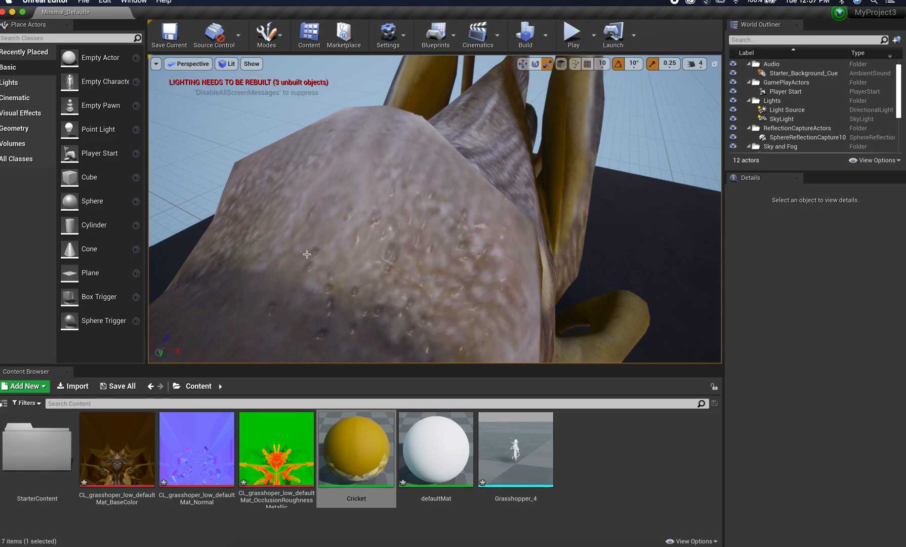
{"action": "scroll", "coordinate": [468, 276], "scroll_direction": "down", "scroll_amount": 3}
{"action": "left_click_drag", "start_coordinate": [473, 275], "coordinate": [344, 275], "text": "alt"}
{"action": "left_click_drag", "start_coordinate": [552, 298], "coordinate": [525, 290], "text": "alt"}
{"action": "middle_click_drag", "start_coordinate": [536, 291], "coordinate": [680, 304]}
{"action": "right_click_drag", "start_coordinate": [586, 295], "coordinate": [526, 299], "text": "alt"}
{"action": "mouse_move", "coordinate": [585, 295]}
{"action": "left_mouse_down", "text": "alt"}
{"action": "mouse_move", "coordinate": [536, 228]}
{"action": "mouse_move", "coordinate": [716, 253]}
{"action": "mouse_move", "coordinate": [663, 245]}
{"action": "mouse_move", "coordinate": [524, 306]}
{"action": "mouse_move", "coordinate": [491, 339]}
{"action": "mouse_move", "coordinate": [503, 324]}
{"action": "mouse_move", "coordinate": [581, 299]}
{"action": "left_mouse_up", "text": "alt"}
Open the Cricket material and line up the occlusion/roughness/metallic texture sample under the other two, checking the preview sphere
{"action": "left_click", "coordinate": [365, 460]}
{"action": "double_click", "coordinate": [366, 459]}
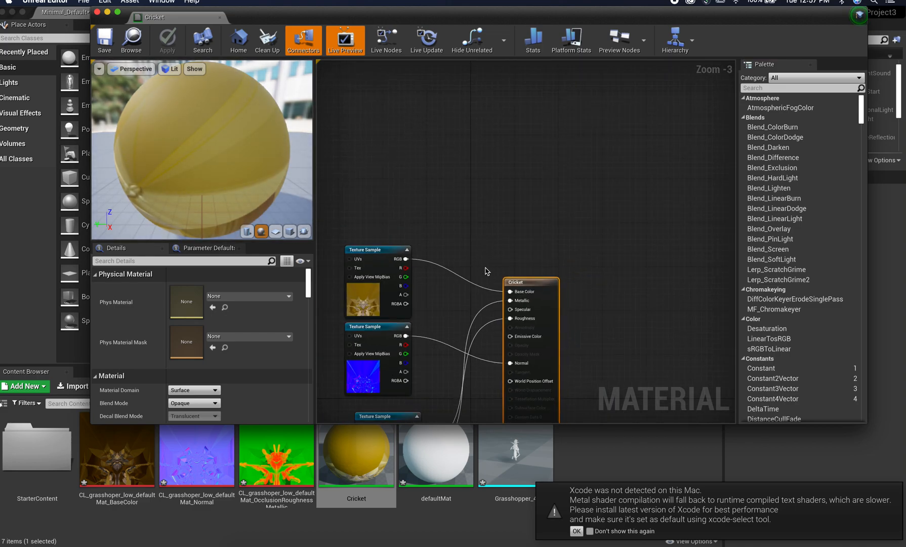
{"action": "scroll", "coordinate": [453, 371], "scroll_direction": "down", "scroll_amount": 4}
{"action": "scroll", "coordinate": [449, 415], "scroll_direction": "up", "scroll_amount": 7}
{"action": "scroll", "coordinate": [445, 408], "scroll_direction": "down", "scroll_amount": 2}
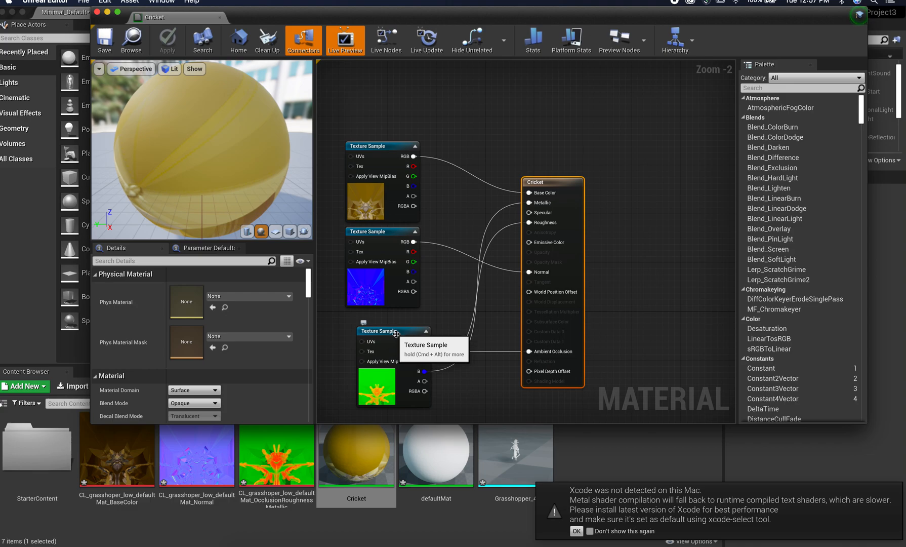
{"action": "left_click_drag", "start_coordinate": [397, 333], "coordinate": [385, 338]}
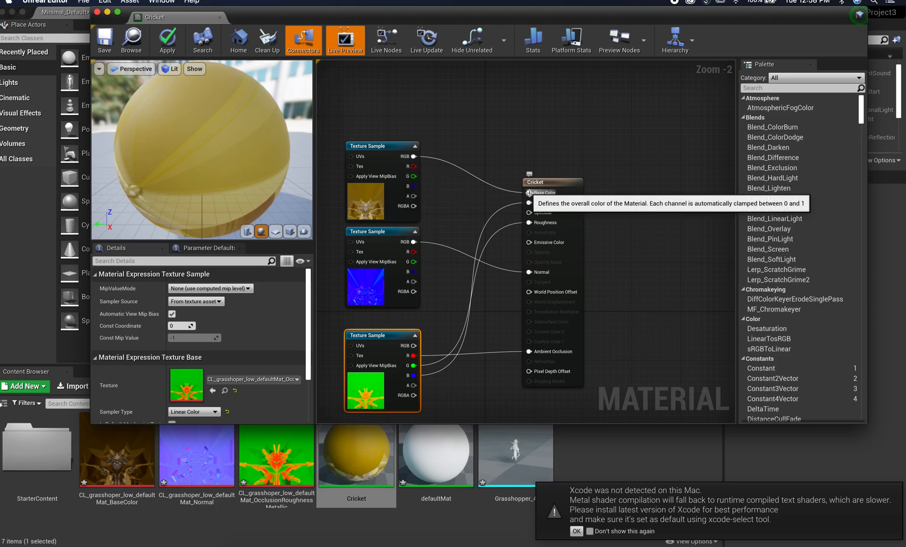
{"action": "left_click_drag", "start_coordinate": [233, 169], "coordinate": [218, 149]}
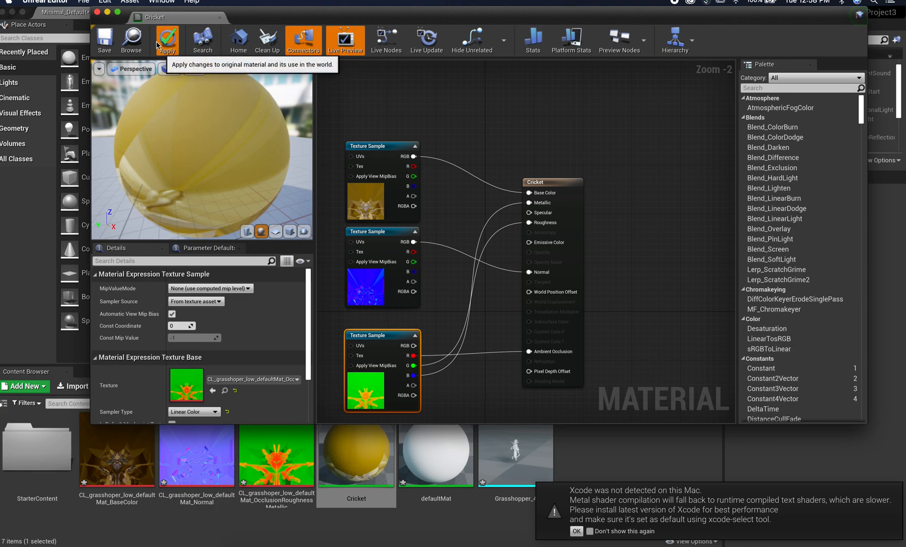
Apply the changes to the original Cricket material and close its editor
{"action": "left_click", "coordinate": [167, 41]}
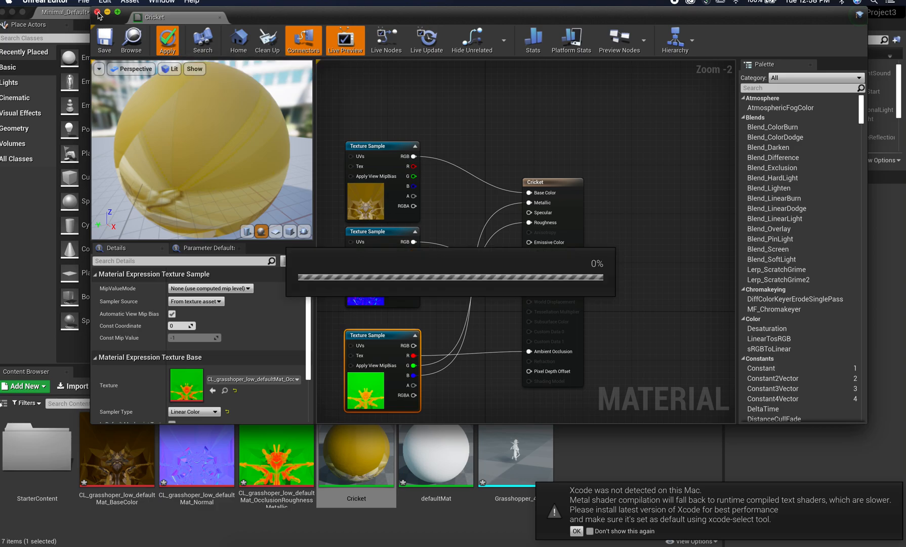
{"action": "left_click", "coordinate": [97, 12]}
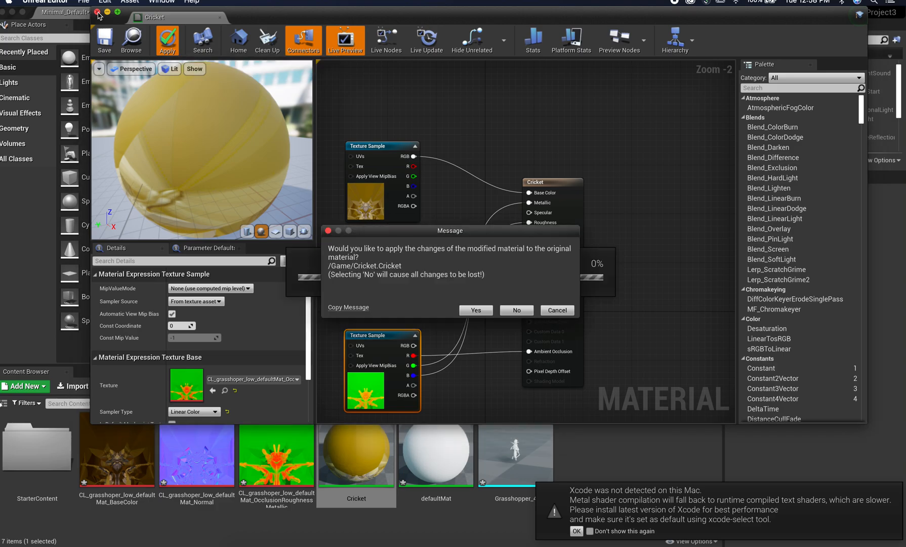
{"action": "left_click", "coordinate": [484, 310]}
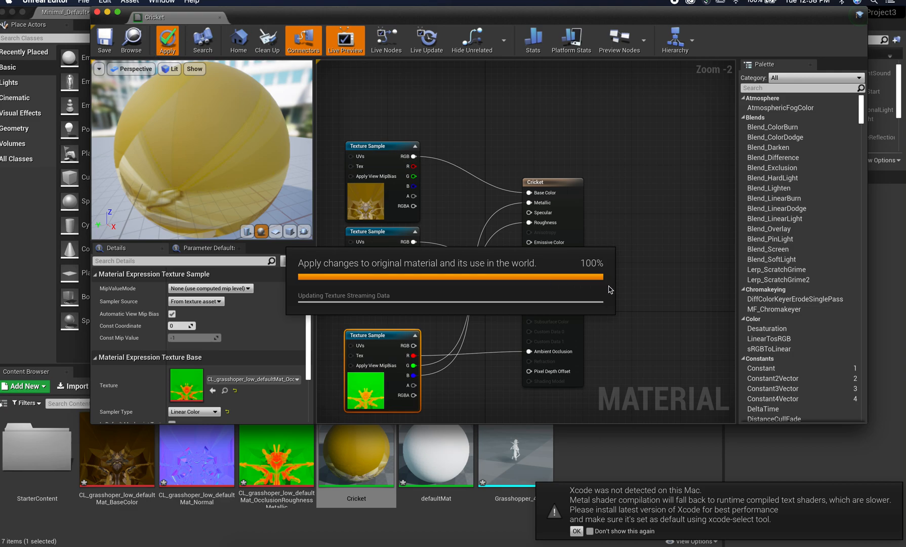
Switch to Substance Painter
{"action": "key", "text": "super+Tab"}
{"action": "key", "text": "super+Tab"}
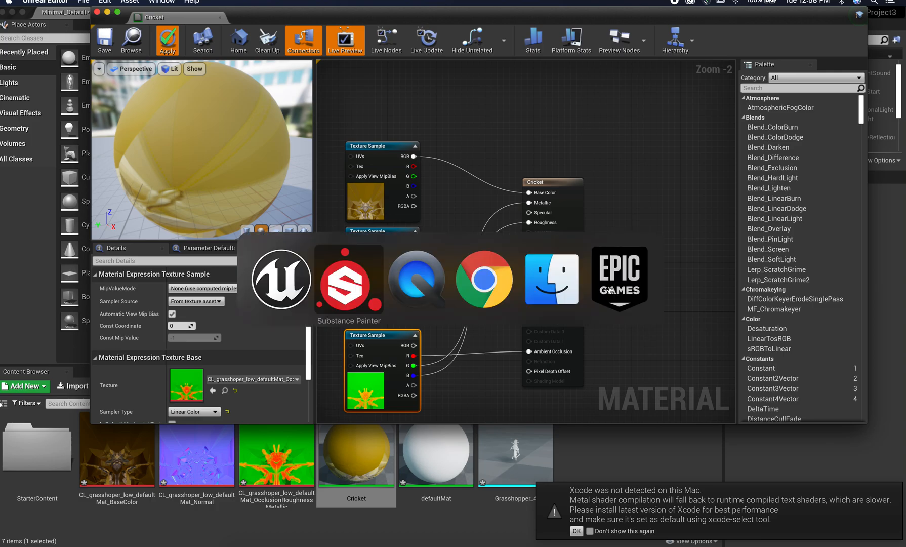